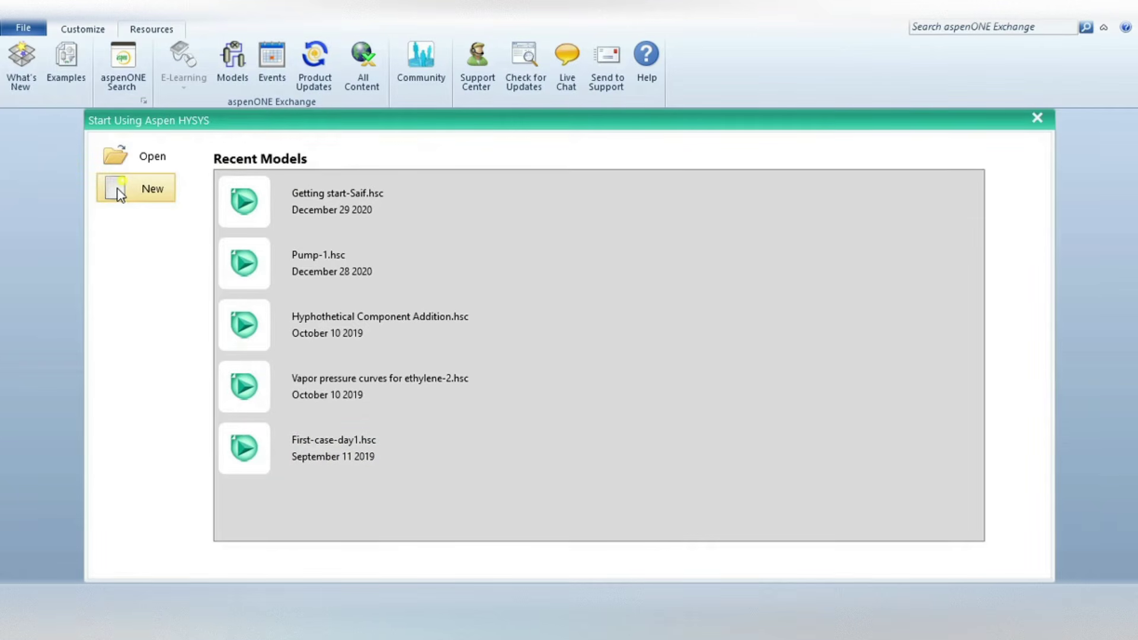
Create a new case and add a component list to it
{"action": "left_click", "coordinate": [141, 187]}
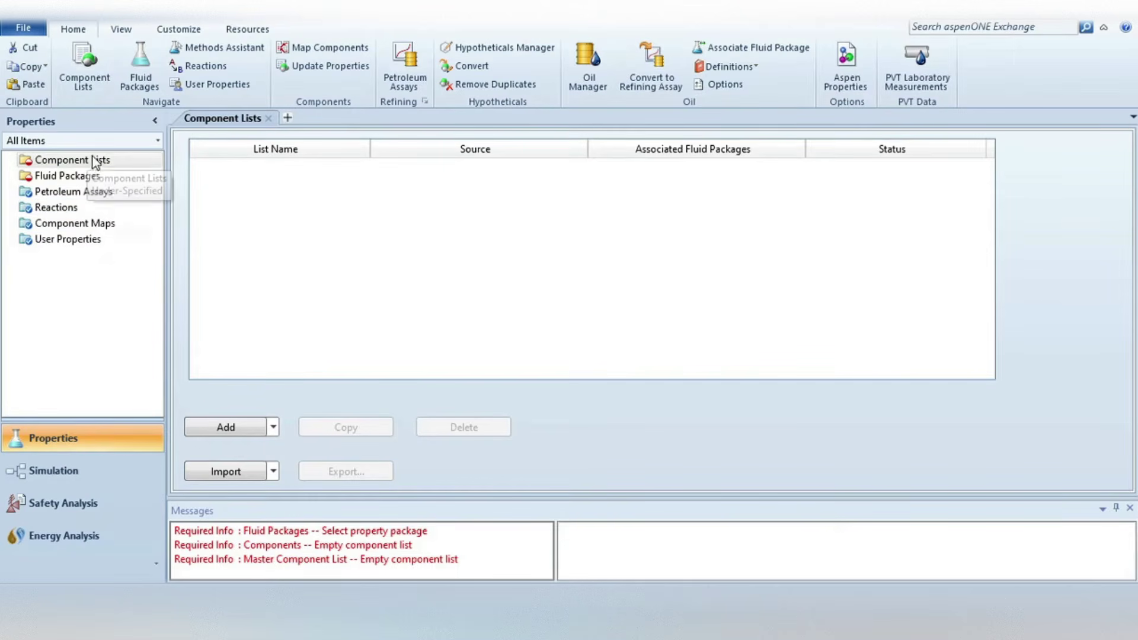
{"action": "left_click", "coordinate": [83, 62]}
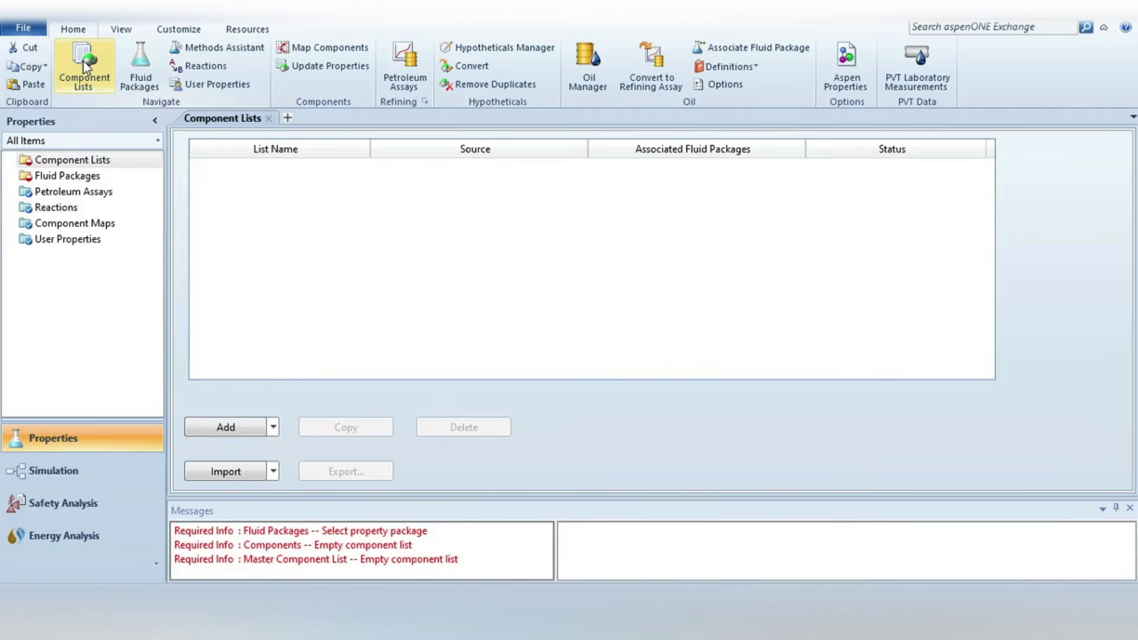
{"action": "left_click", "coordinate": [134, 65]}
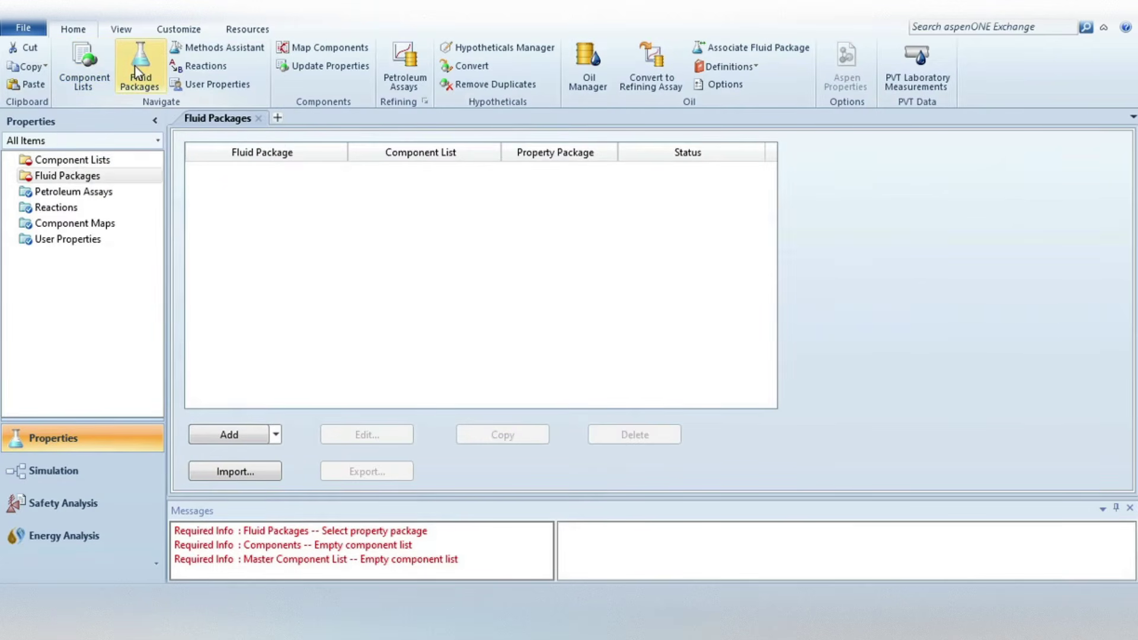
{"action": "left_click", "coordinate": [77, 55]}
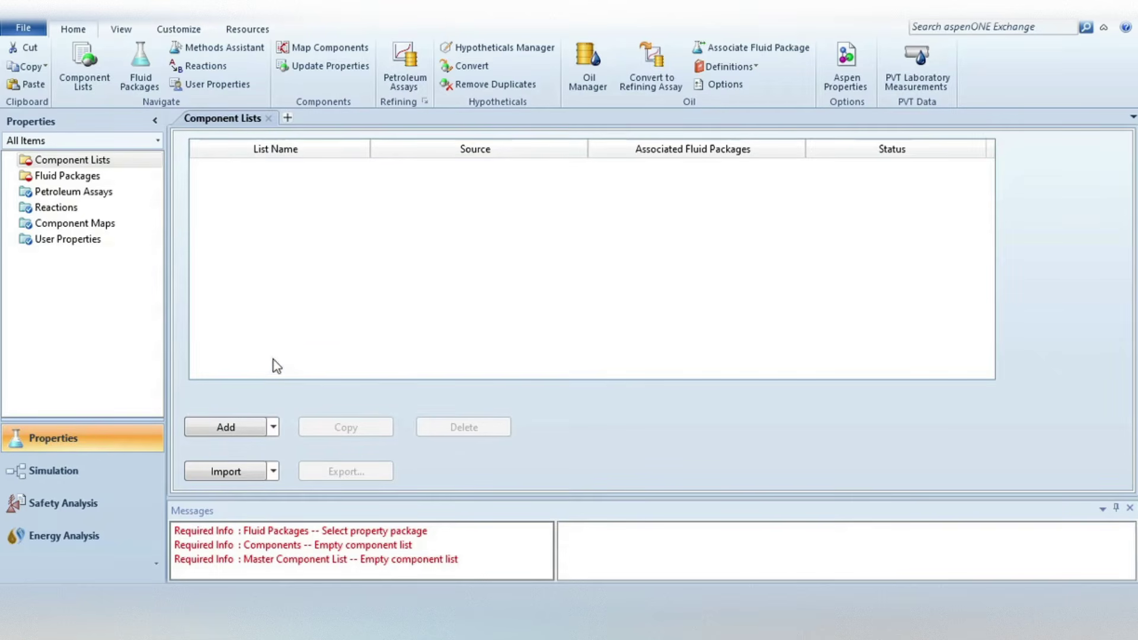
{"action": "left_click", "coordinate": [228, 428]}
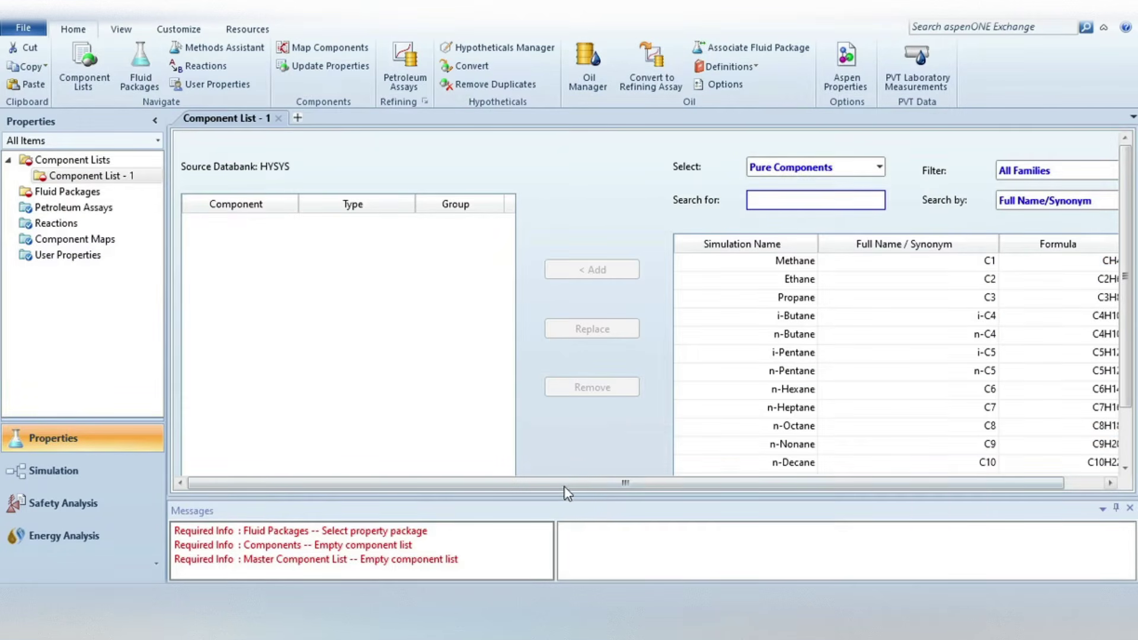
Search the pure components for water and add H2O to the component list
{"action": "left_click_drag", "start_coordinate": [565, 486], "coordinate": [669, 489]}
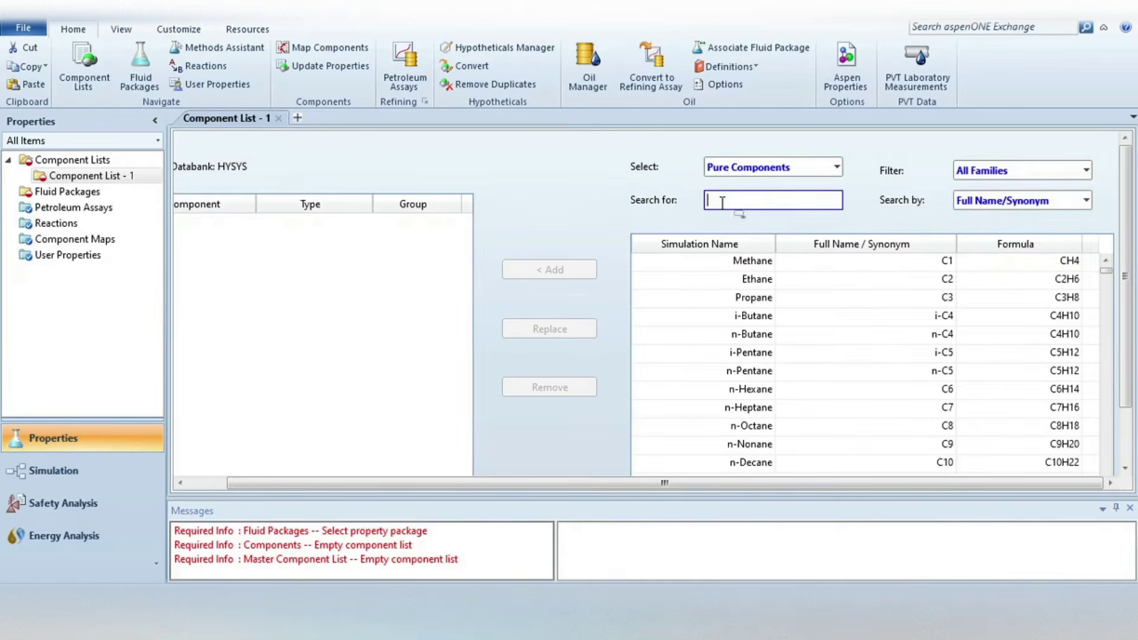
{"action": "type", "text": "water"}
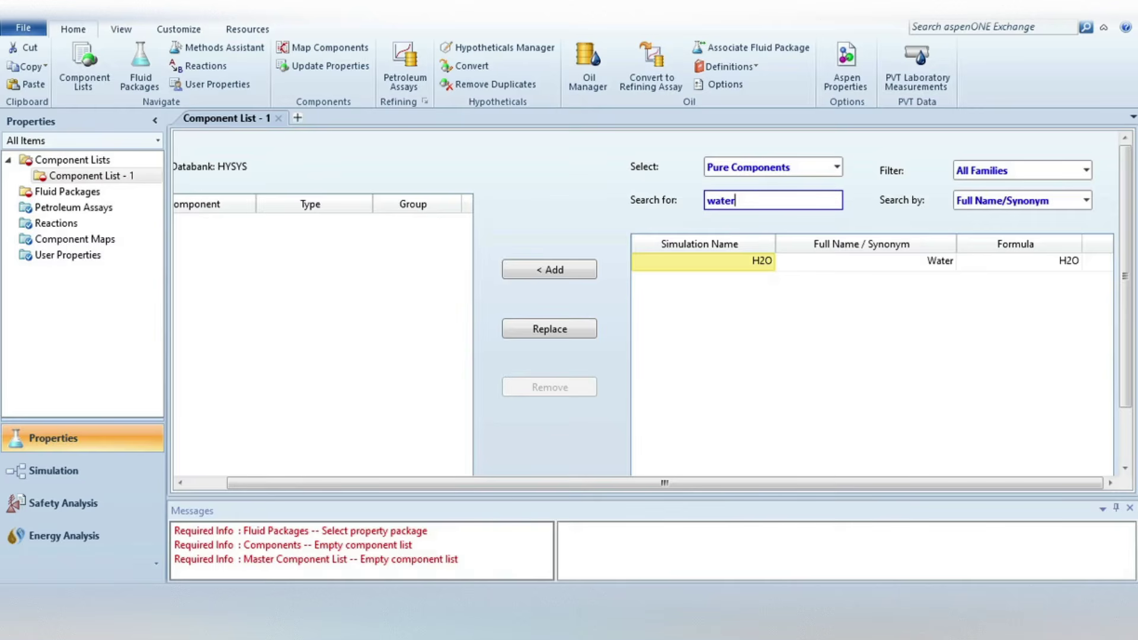
{"action": "key", "text": "BackSpace"}
{"action": "key", "text": "BackSpace"}
{"action": "key", "text": "BackSpace"}
{"action": "key", "text": "BackSpace"}
{"action": "key", "text": "BackSpace"}
{"action": "left_click", "coordinate": [549, 269]}
{"action": "left_click_drag", "start_coordinate": [513, 484], "coordinate": [462, 484]}
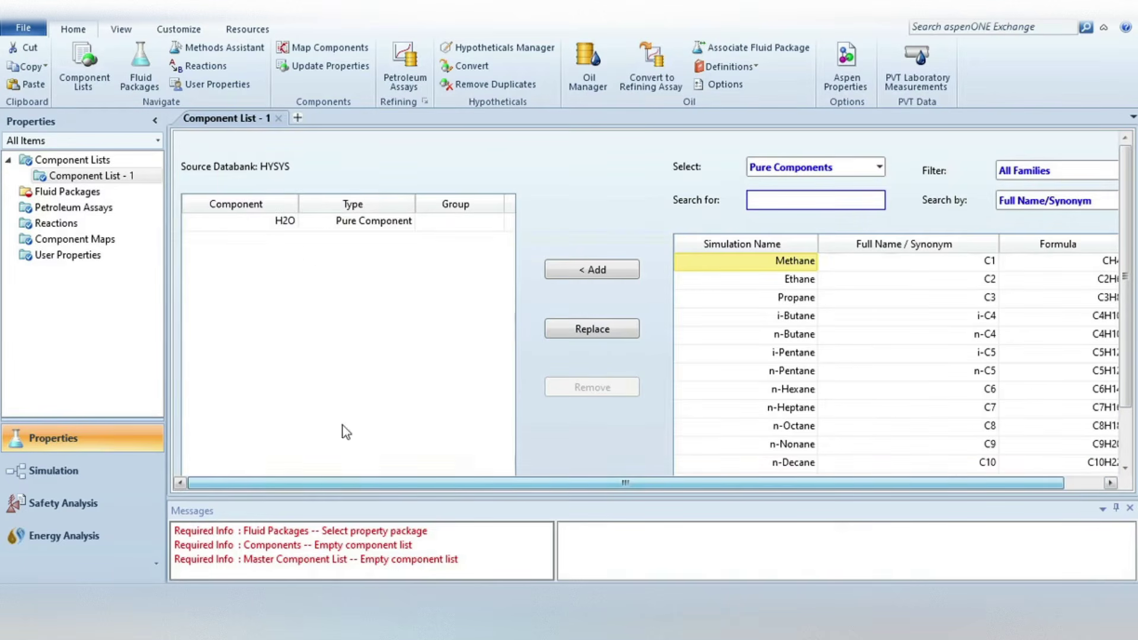
Remove H2O from the component list and add it back from the pure components
{"action": "left_click", "coordinate": [272, 224]}
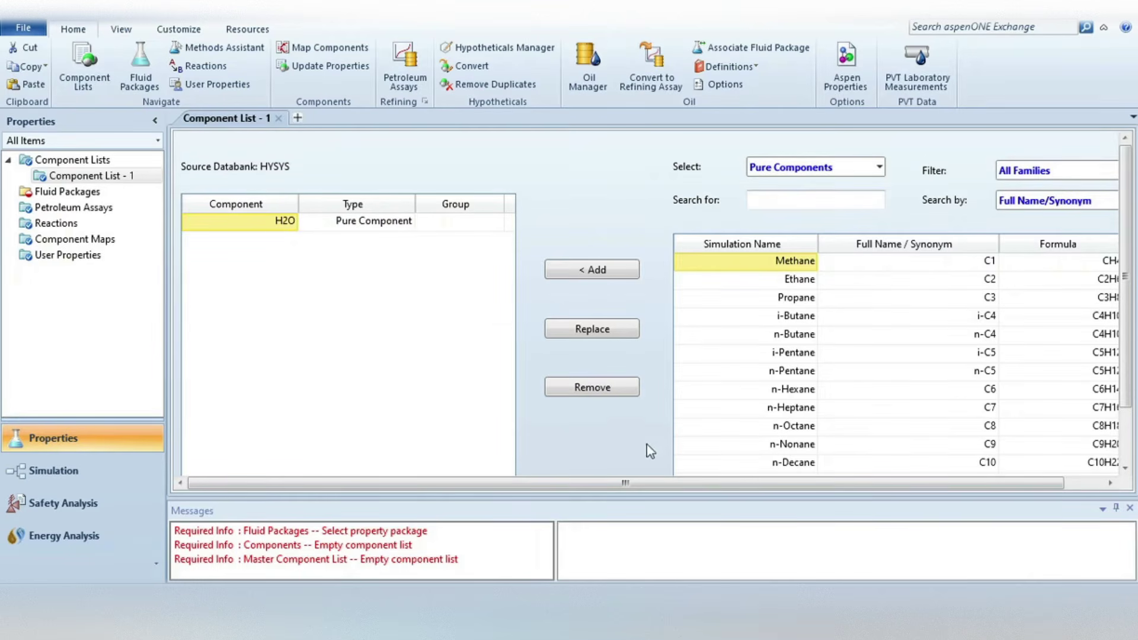
{"action": "left_click", "coordinate": [588, 389]}
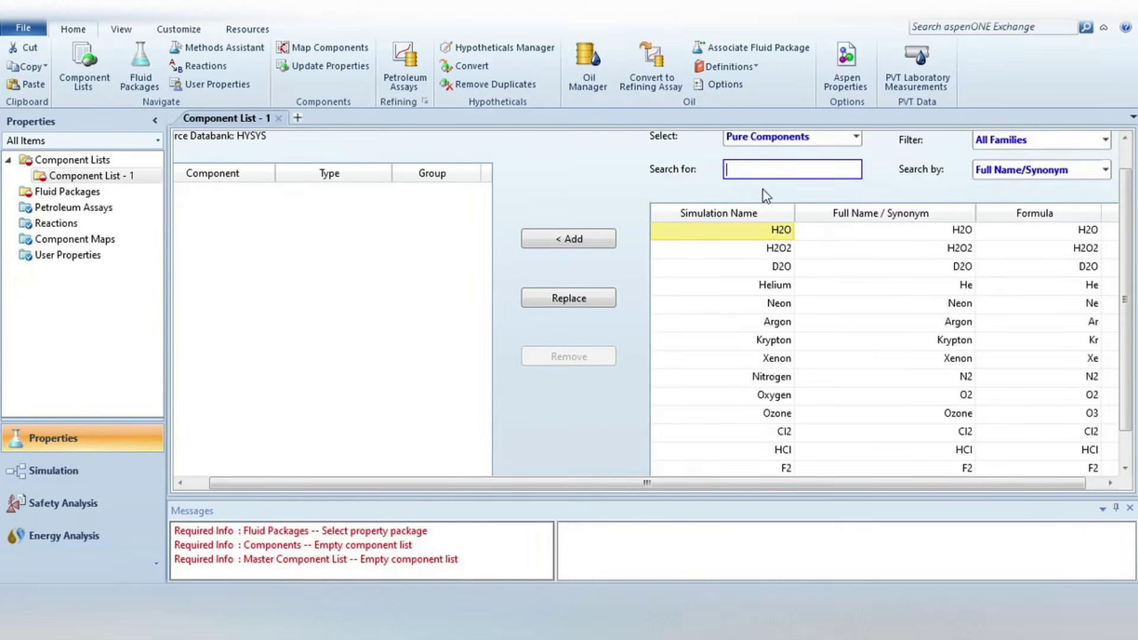
{"action": "left_click", "coordinate": [770, 232]}
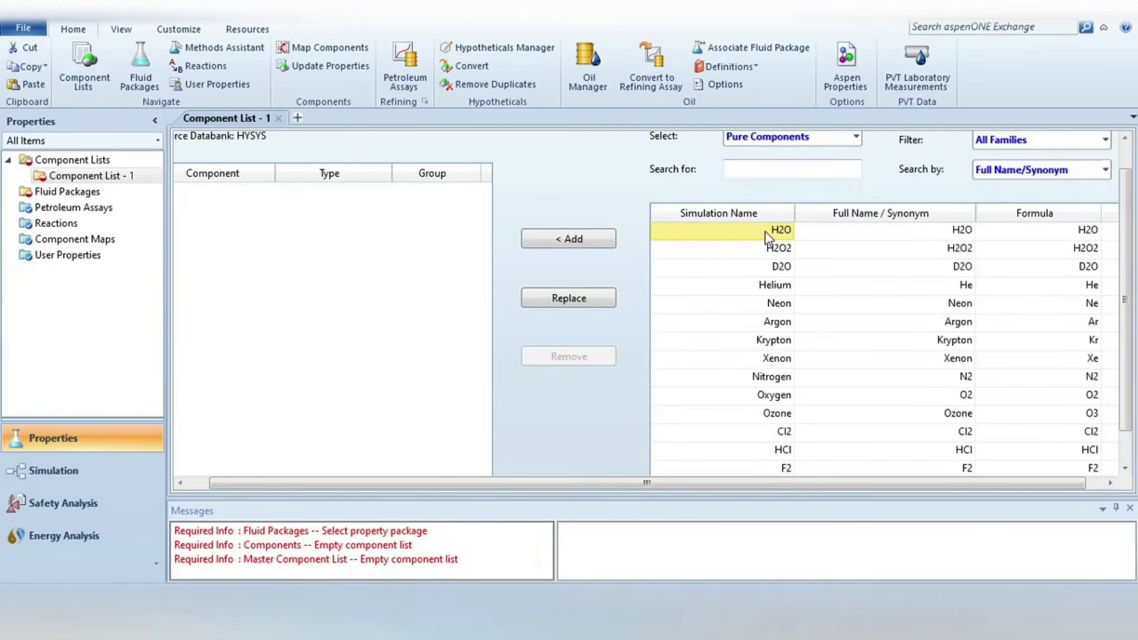
{"action": "left_click", "coordinate": [571, 242]}
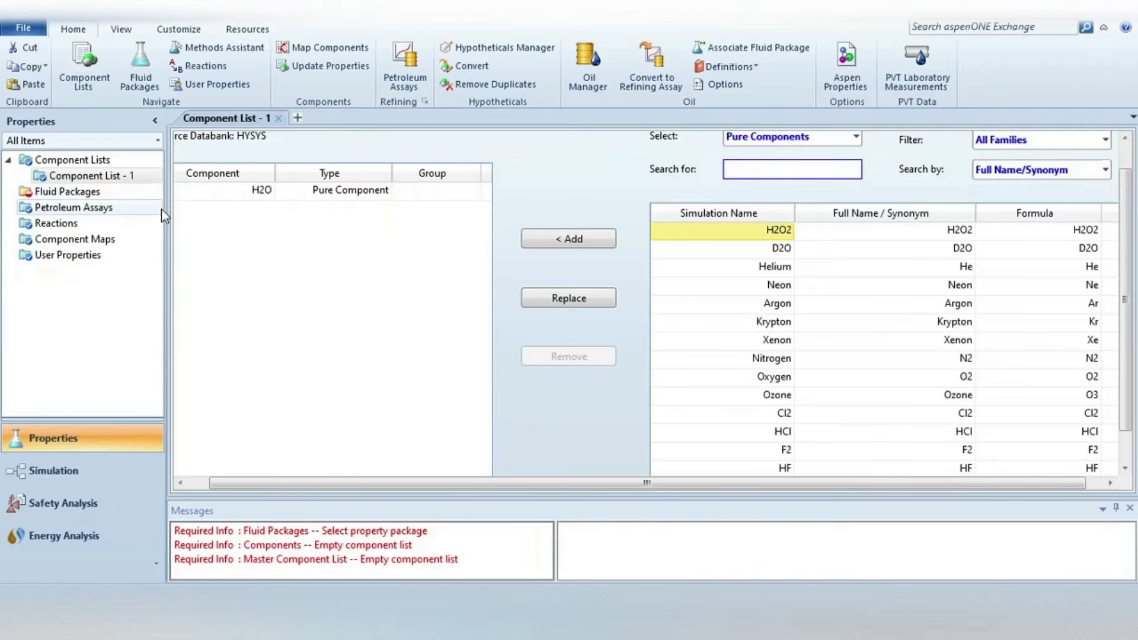
Add a new fluid package based on Component List - 1 and browse its property packages
{"action": "left_click", "coordinate": [57, 193]}
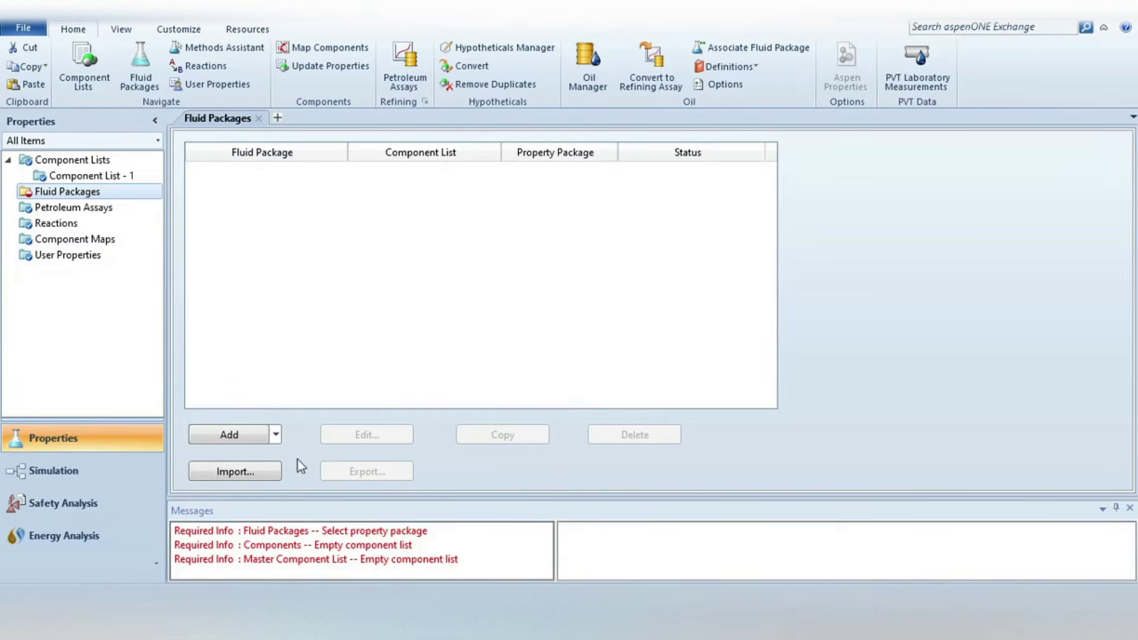
{"action": "left_click", "coordinate": [228, 437]}
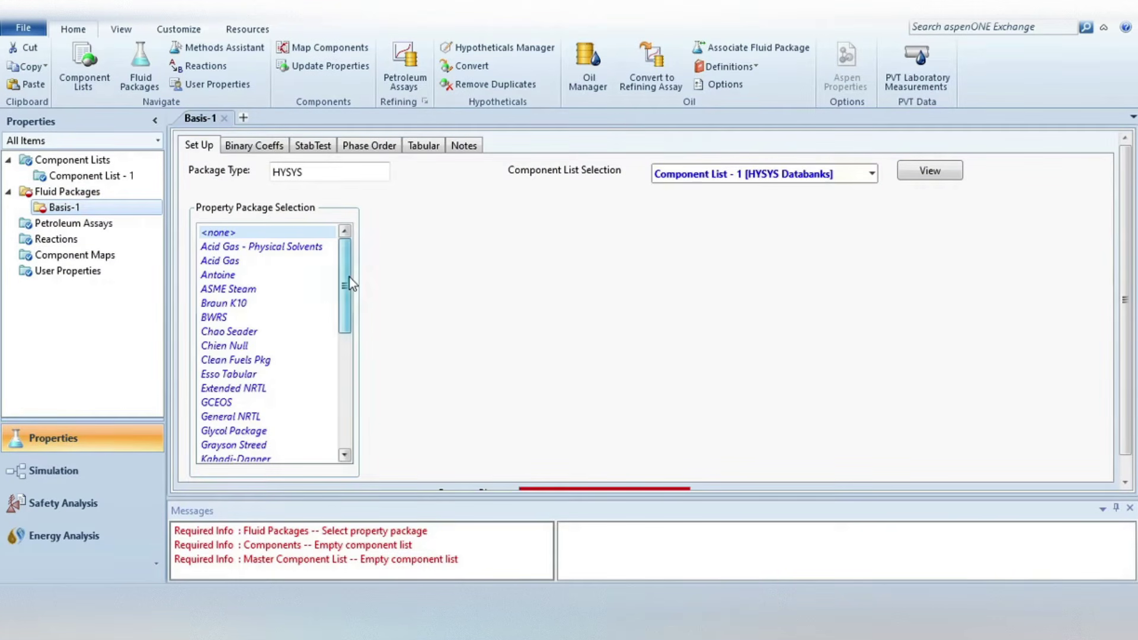
{"action": "left_click_drag", "start_coordinate": [351, 286], "coordinate": [370, 271]}
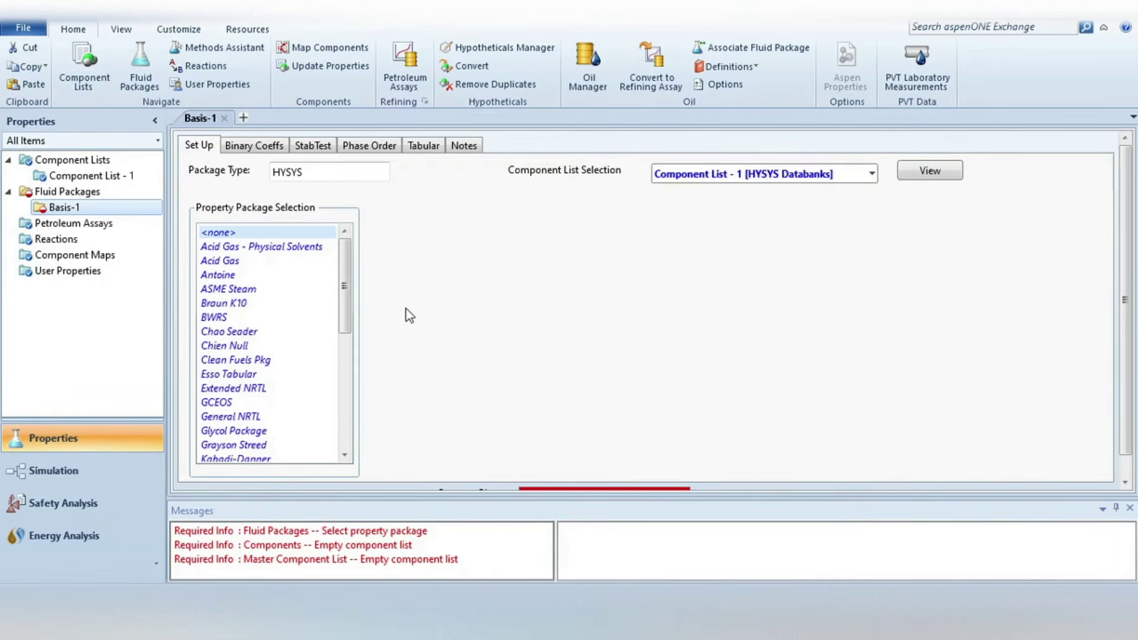
{"action": "left_click_drag", "start_coordinate": [344, 248], "coordinate": [375, 265]}
Consult the property package selection assistant by component type for a special, water-only system
{"action": "left_click", "coordinate": [210, 51]}
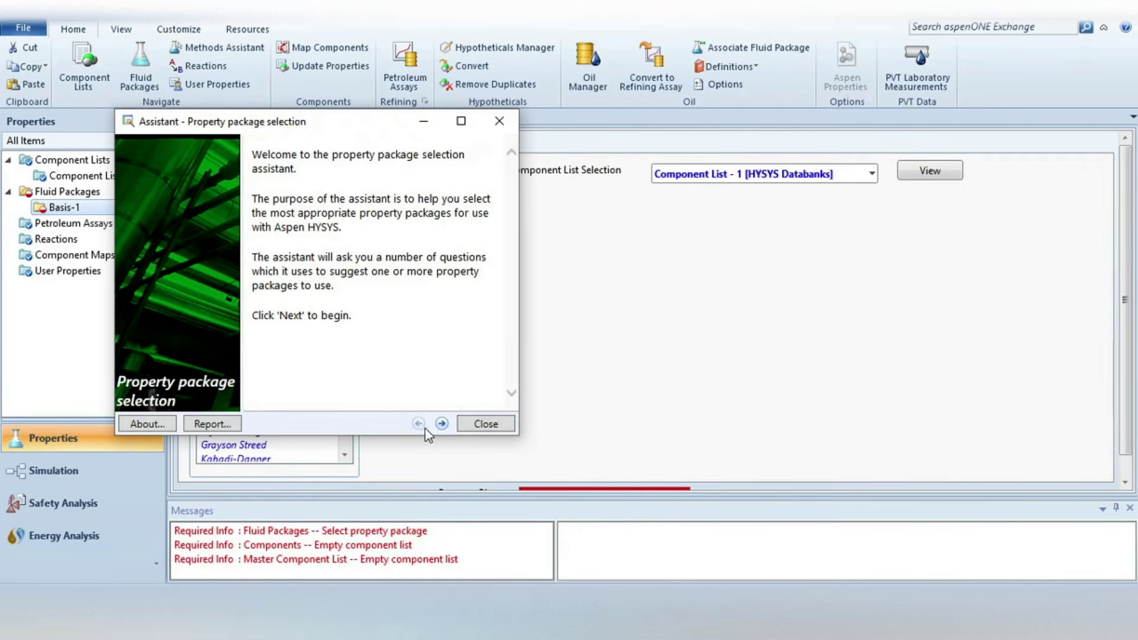
{"action": "left_click", "coordinate": [441, 424]}
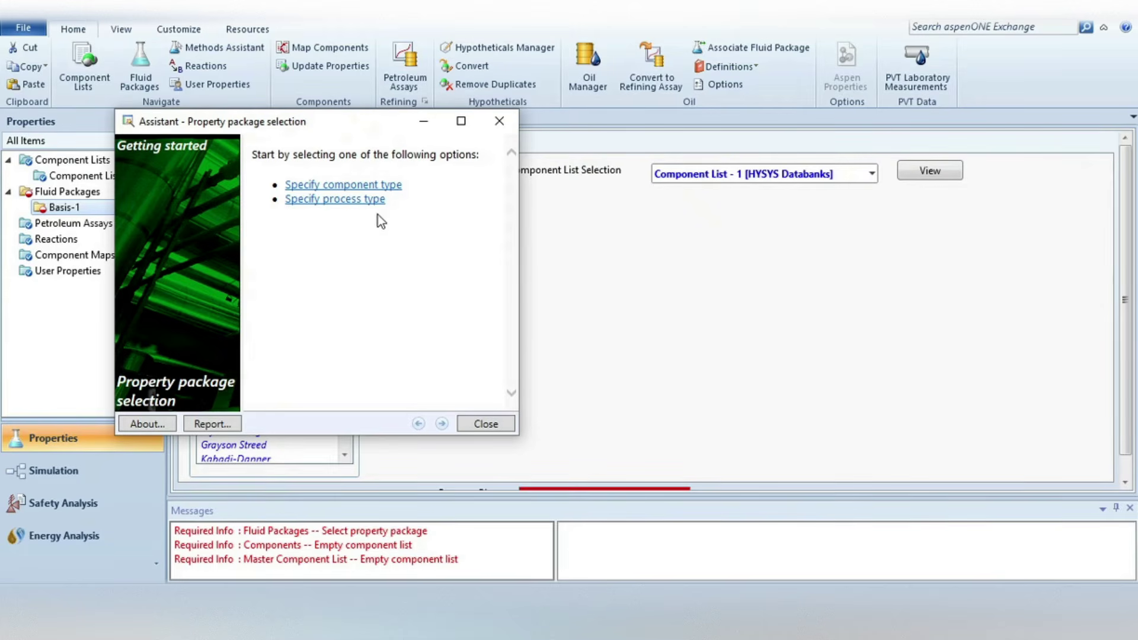
{"action": "left_click", "coordinate": [327, 187]}
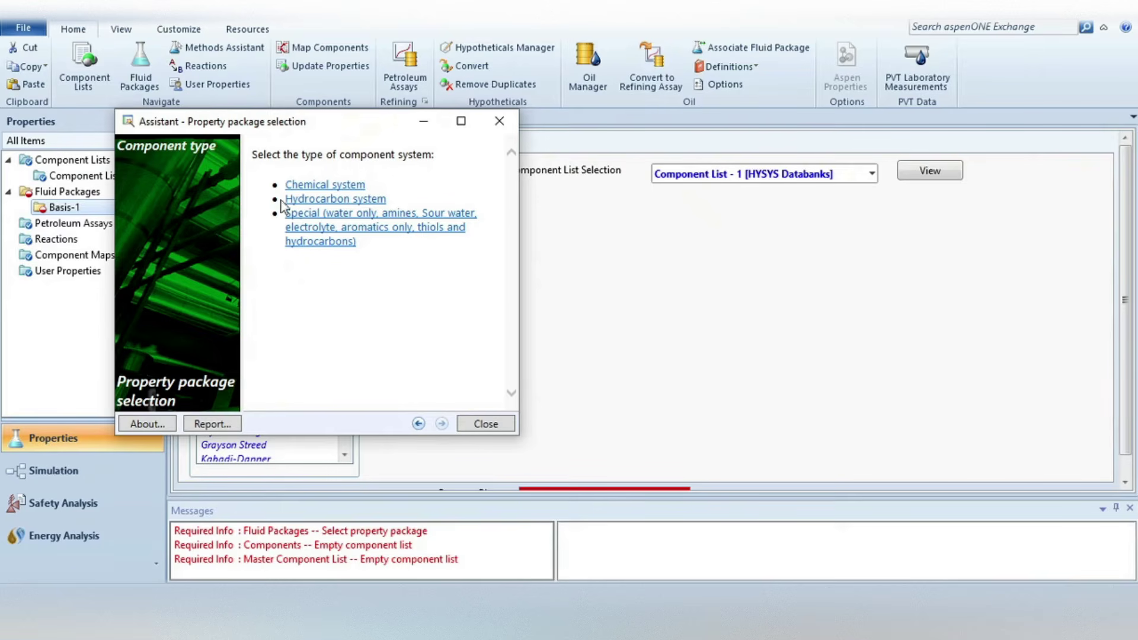
{"action": "left_click", "coordinate": [344, 223]}
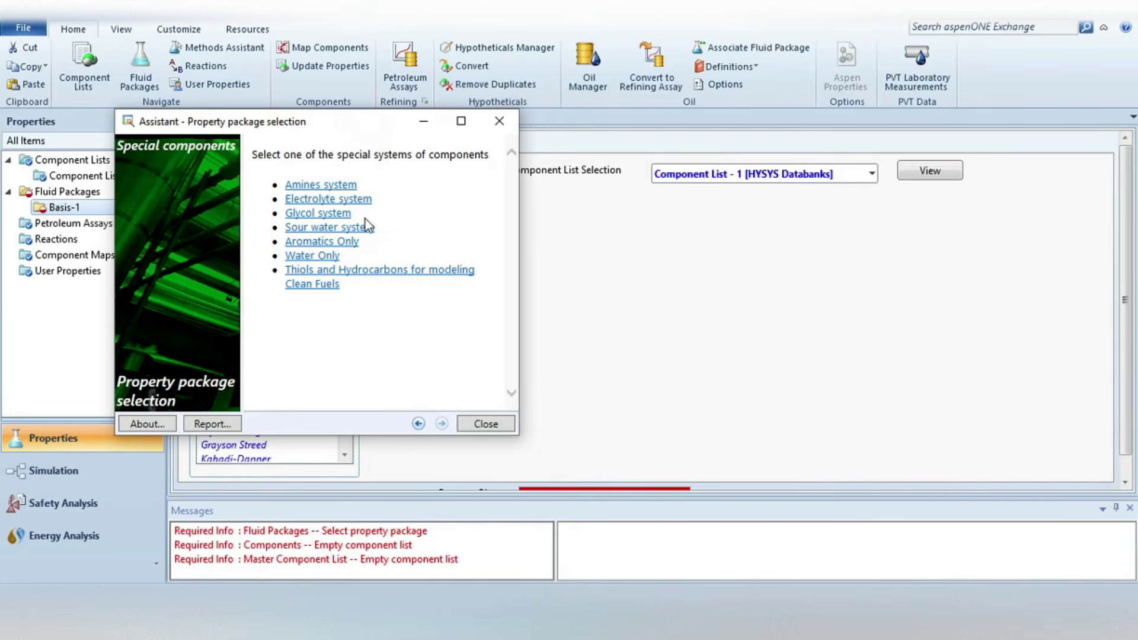
{"action": "left_click", "coordinate": [307, 256]}
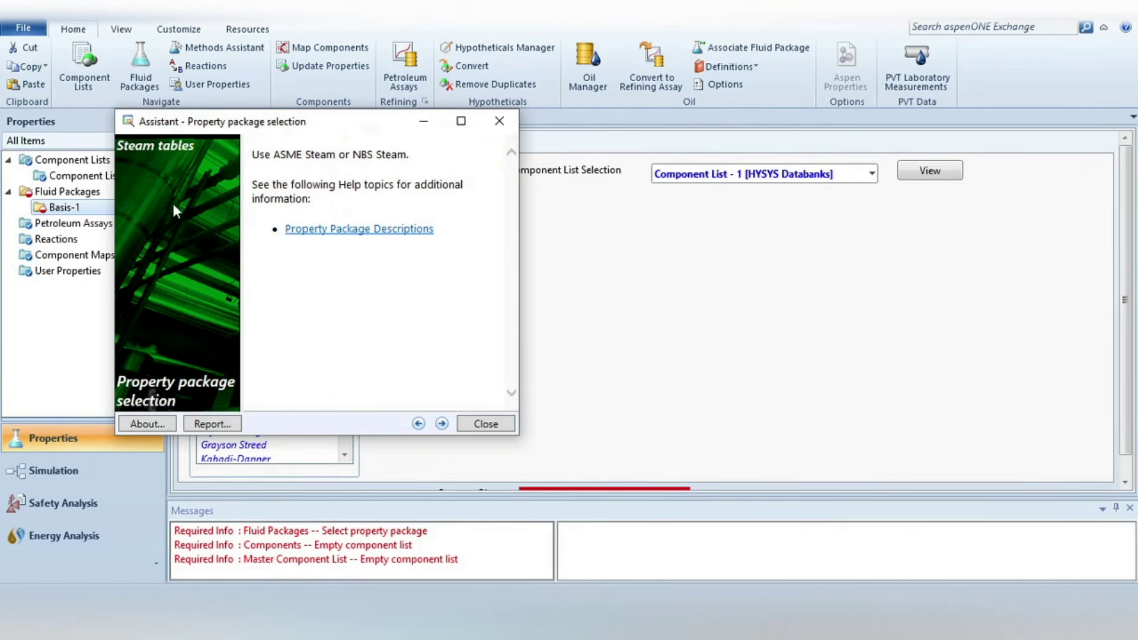
Read the Property Package Descriptions help topic, and close both the help and the selection assistant
{"action": "left_click", "coordinate": [345, 230]}
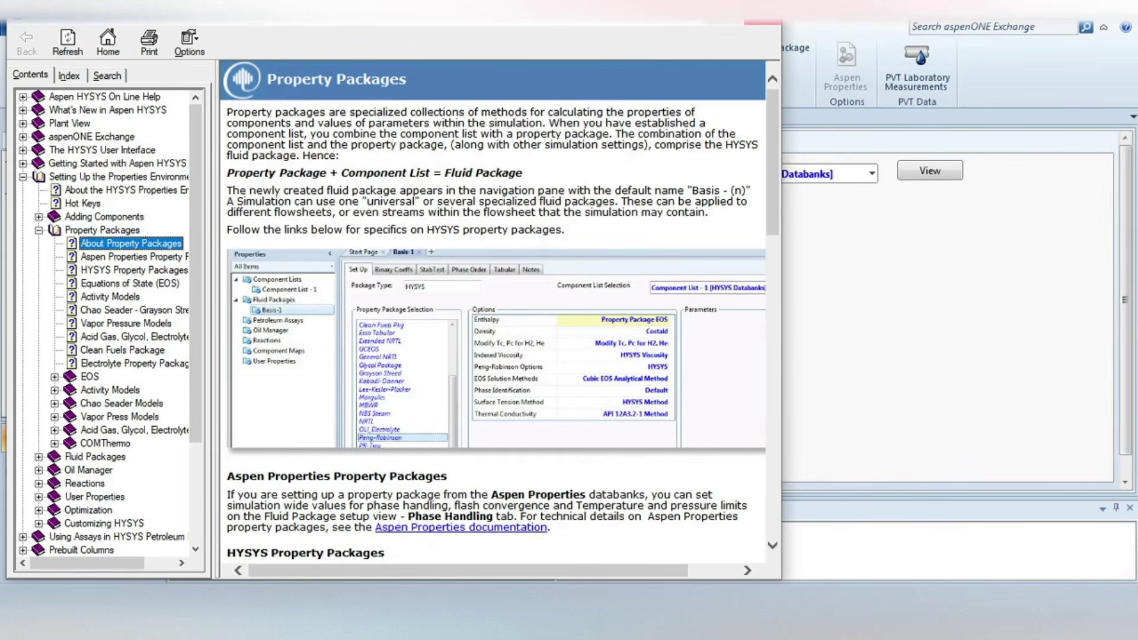
{"action": "left_click", "coordinate": [767, 22]}
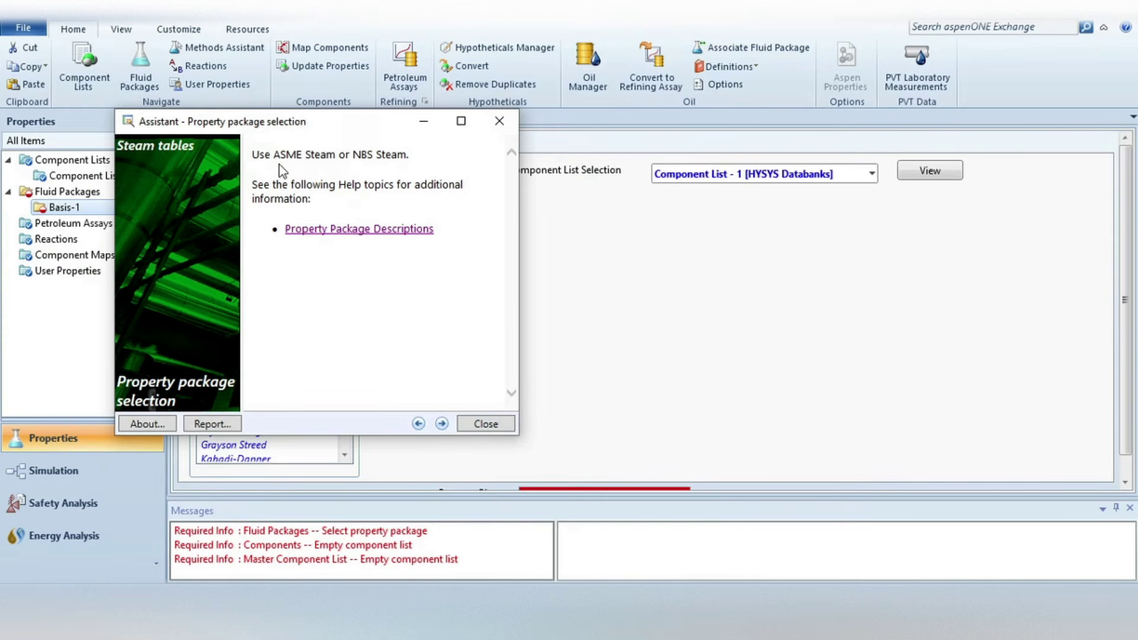
{"action": "left_click", "coordinate": [486, 424]}
Select ASME Steam as the property package for the Basis-1 fluid package
{"action": "scroll", "coordinate": [288, 317], "scroll_direction": "down", "scroll_amount": 2}
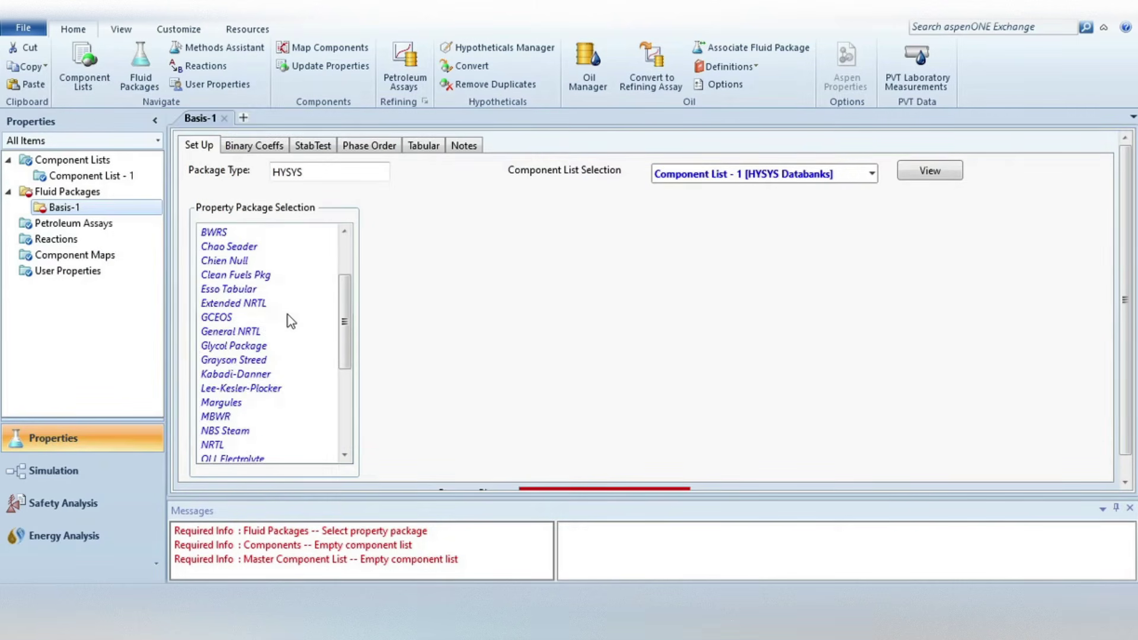
{"action": "scroll", "coordinate": [295, 312], "scroll_direction": "up", "scroll_amount": 1}
{"action": "left_click", "coordinate": [228, 248]}
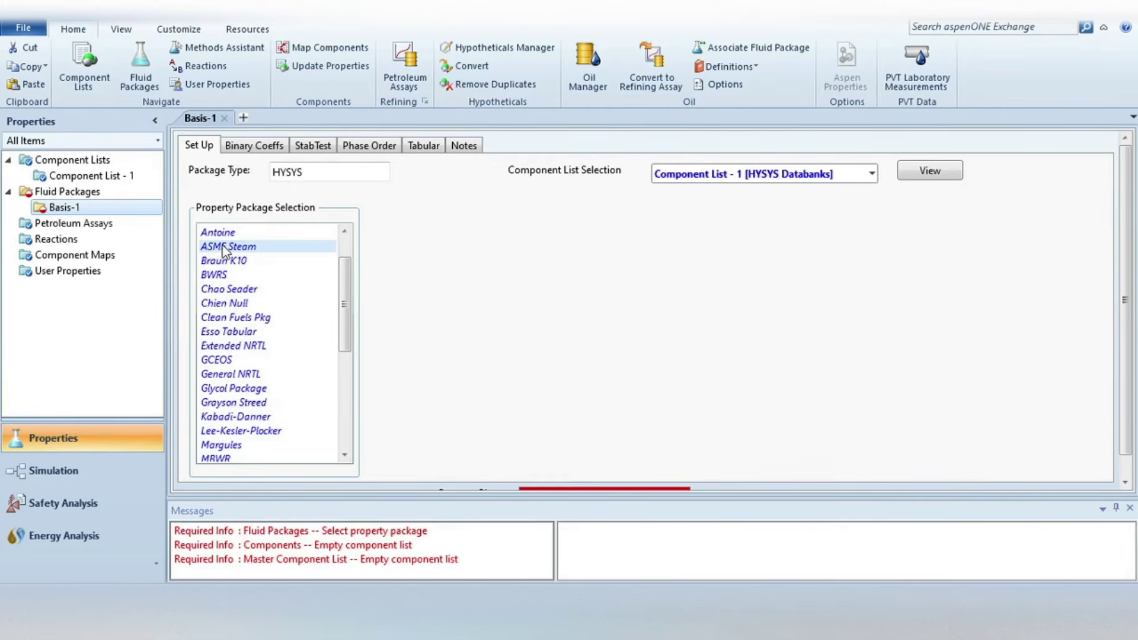
{"action": "scroll", "coordinate": [503, 336], "scroll_direction": "down", "scroll_amount": 1}
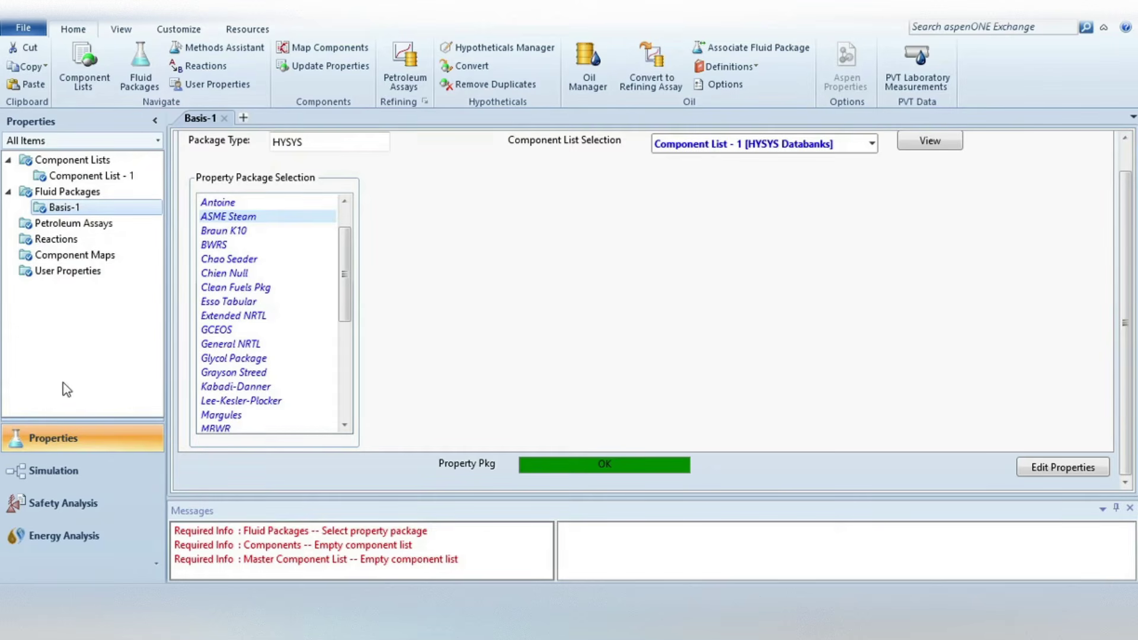
Enter the simulation environment and place a material stream on the flowsheet
{"action": "left_click", "coordinate": [47, 472]}
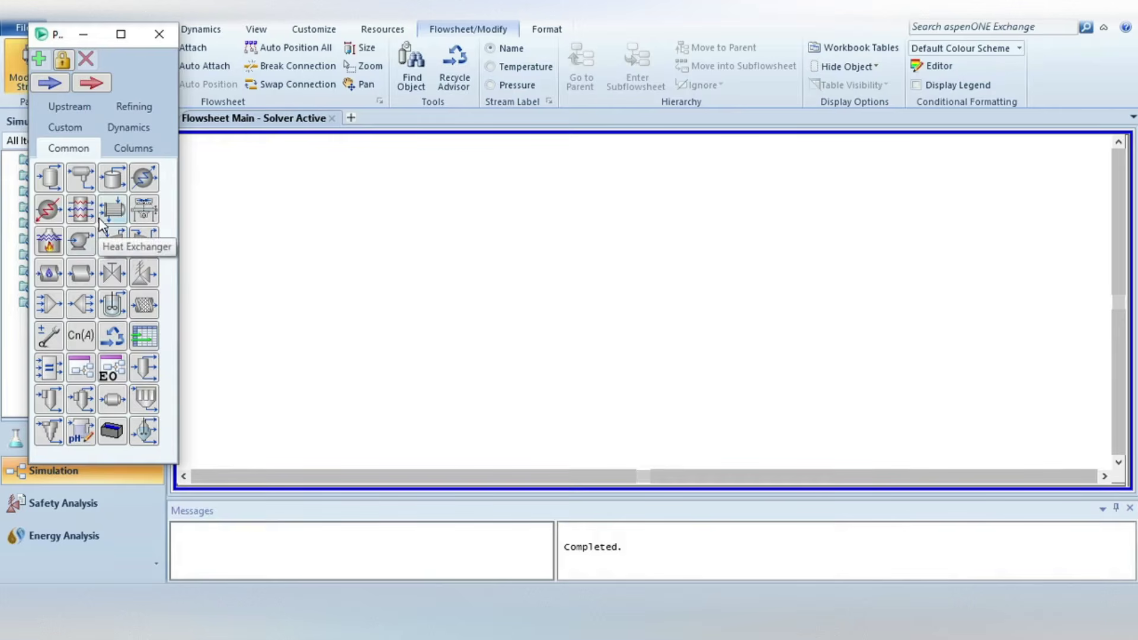
{"action": "left_click", "coordinate": [47, 85]}
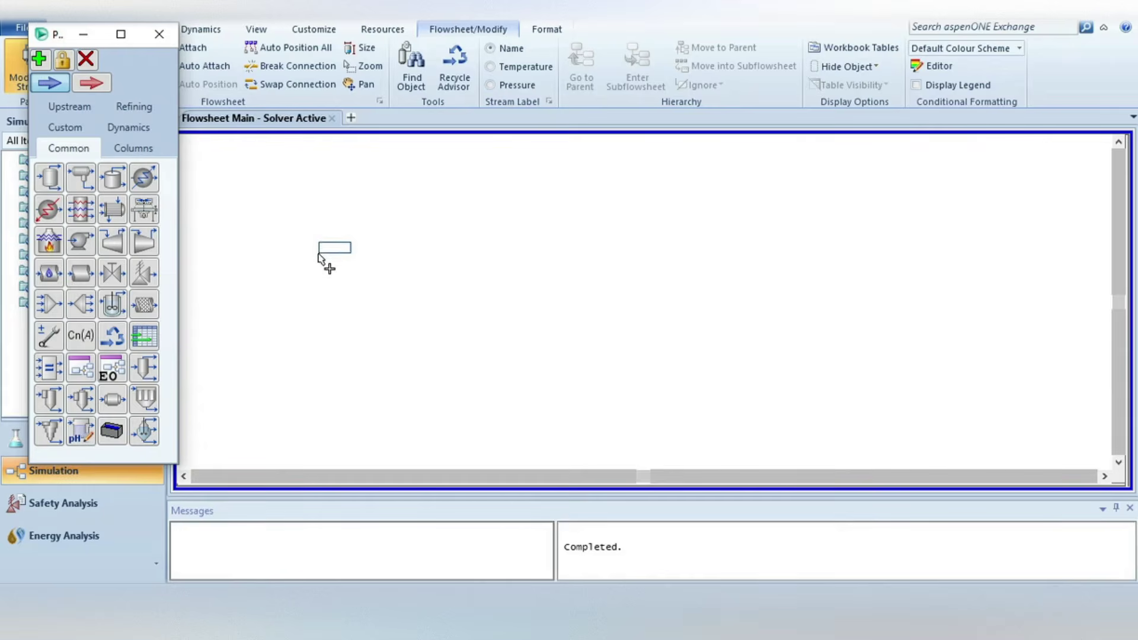
{"action": "left_click", "coordinate": [317, 264]}
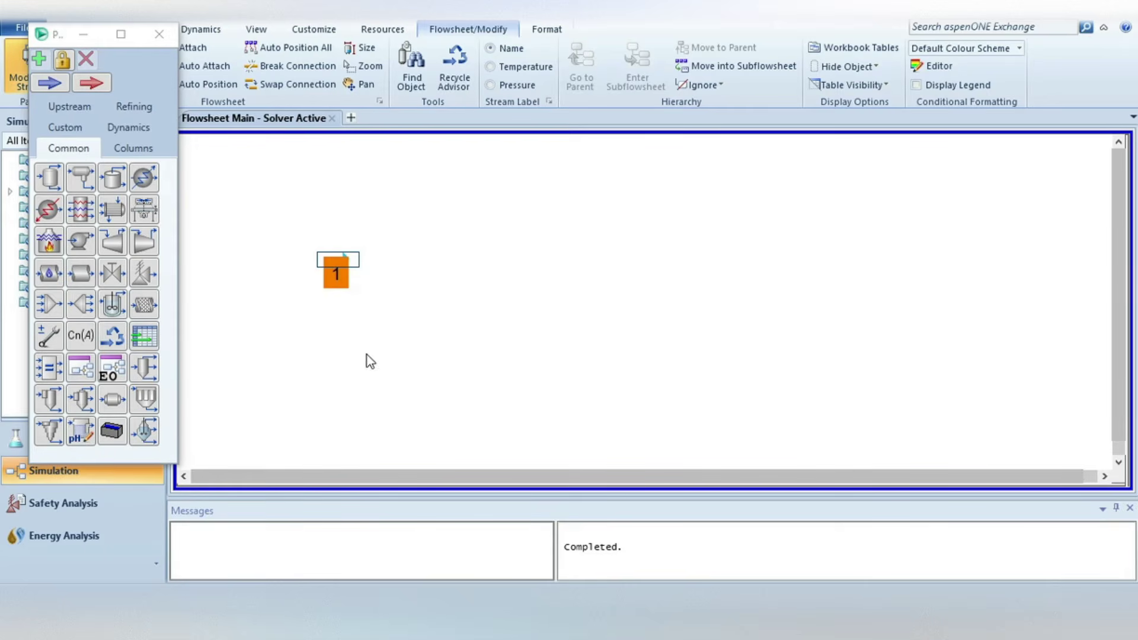
Close the object palette, bring it back and close it again to clear the flowsheet view
{"action": "left_click", "coordinate": [160, 36]}
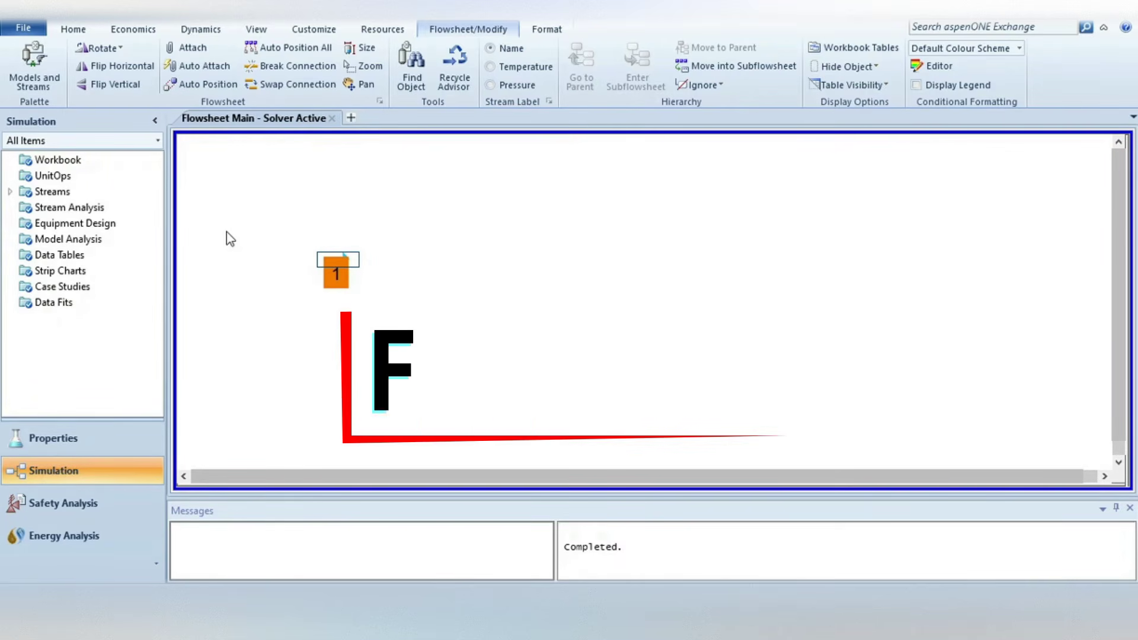
{"action": "key", "text": "F4"}
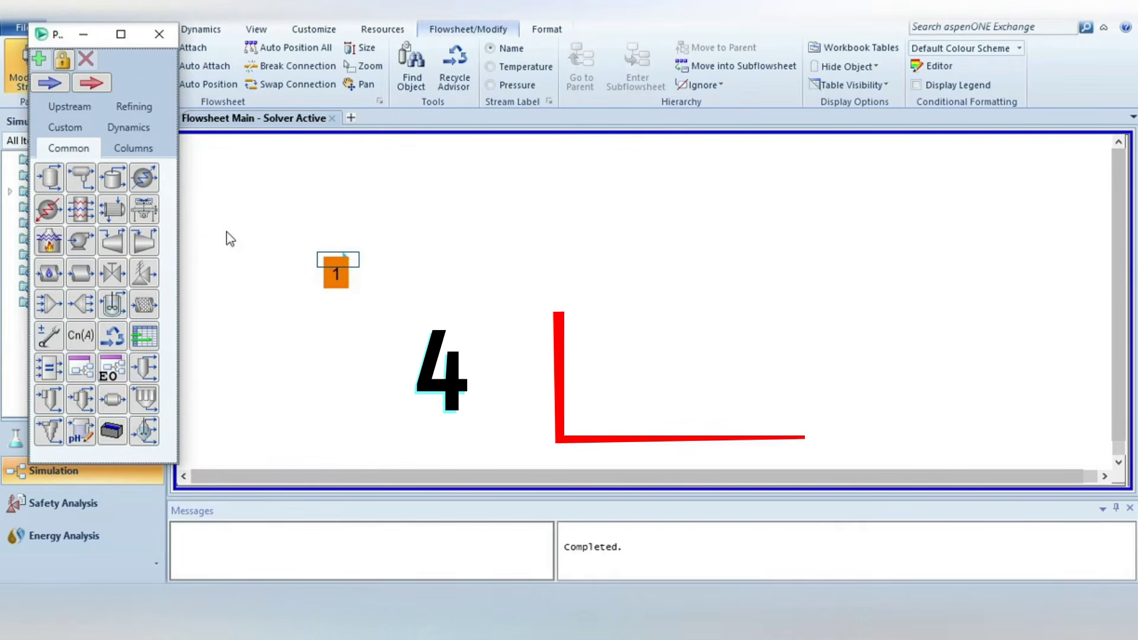
{"action": "left_click", "coordinate": [159, 35]}
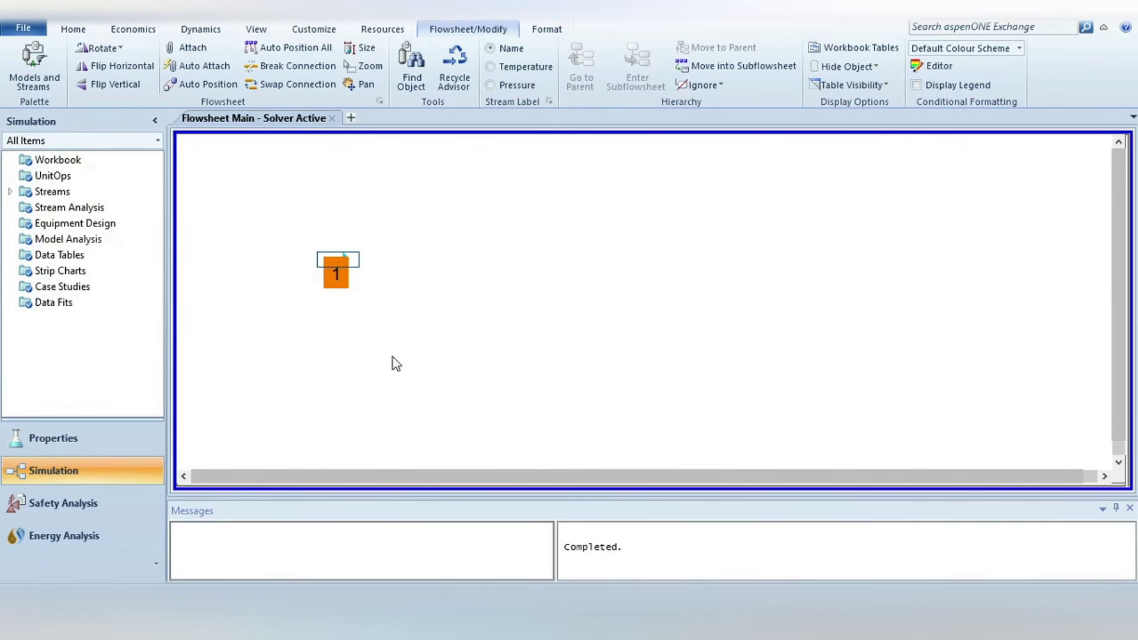
Open the properties of material stream 1 and rename it "water in"
{"action": "double_click", "coordinate": [335, 273]}
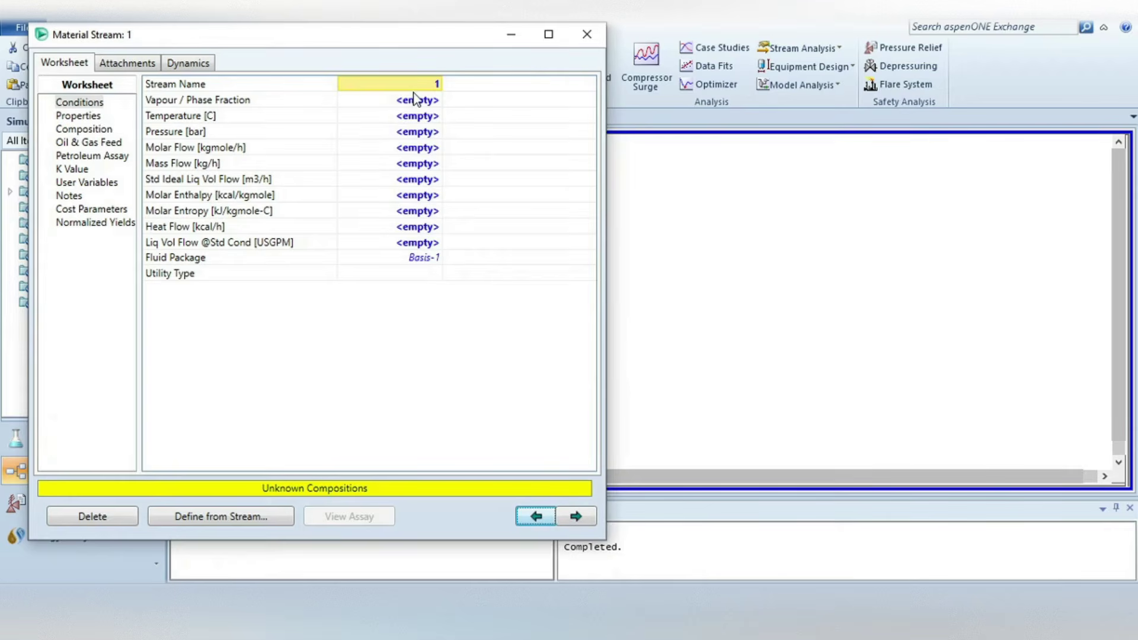
{"action": "left_click", "coordinate": [454, 89]}
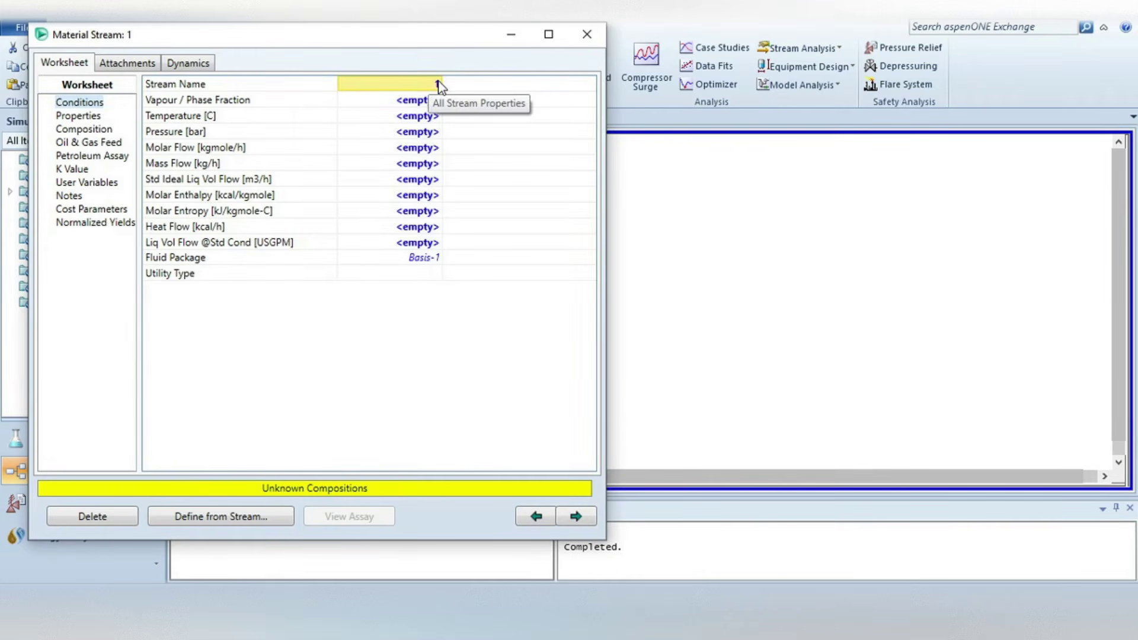
{"action": "left_click", "coordinate": [438, 84]}
{"action": "key", "text": "BackSpace"}
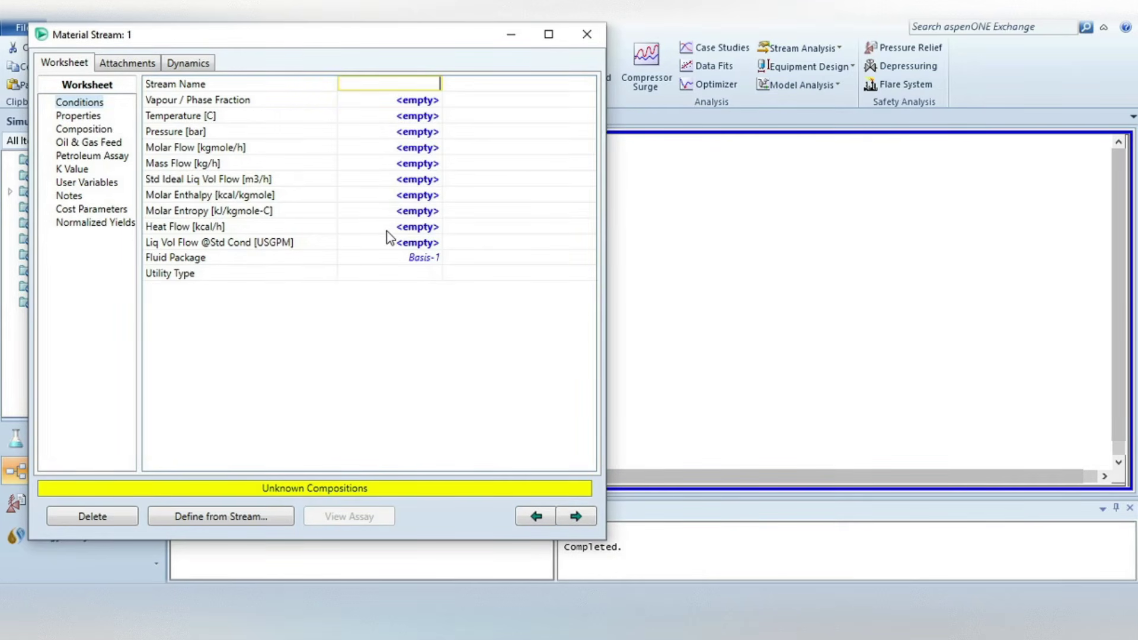
{"action": "type", "text": "water in"}
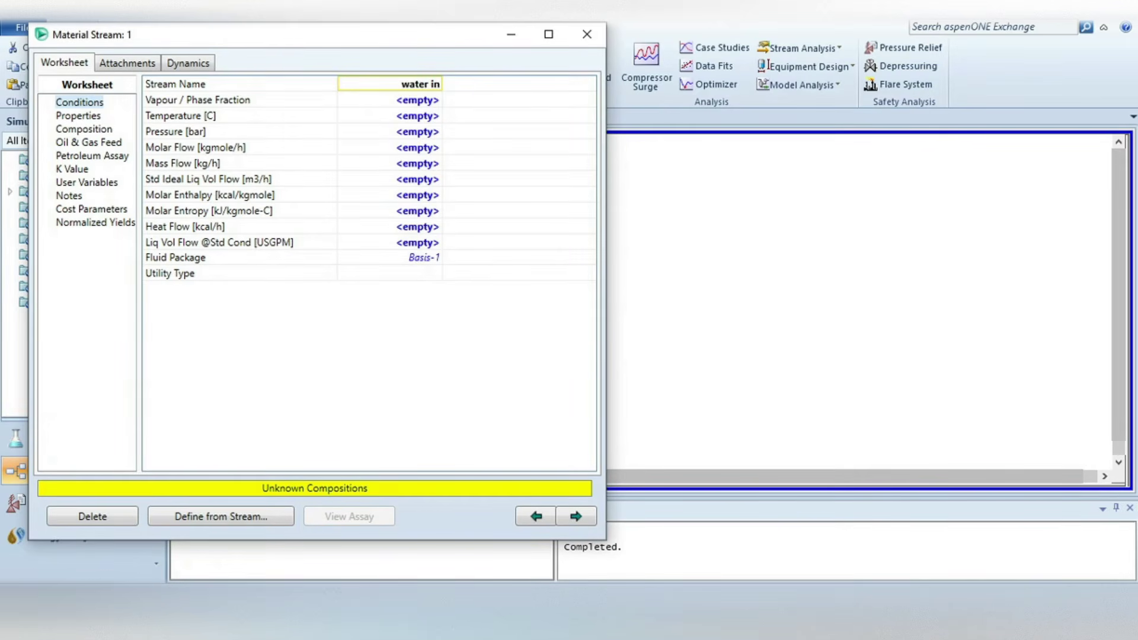
Confirm the stream name, then set the stream's pressure to 10 bar and its temperature to 25 C
{"action": "key", "text": "Return"}
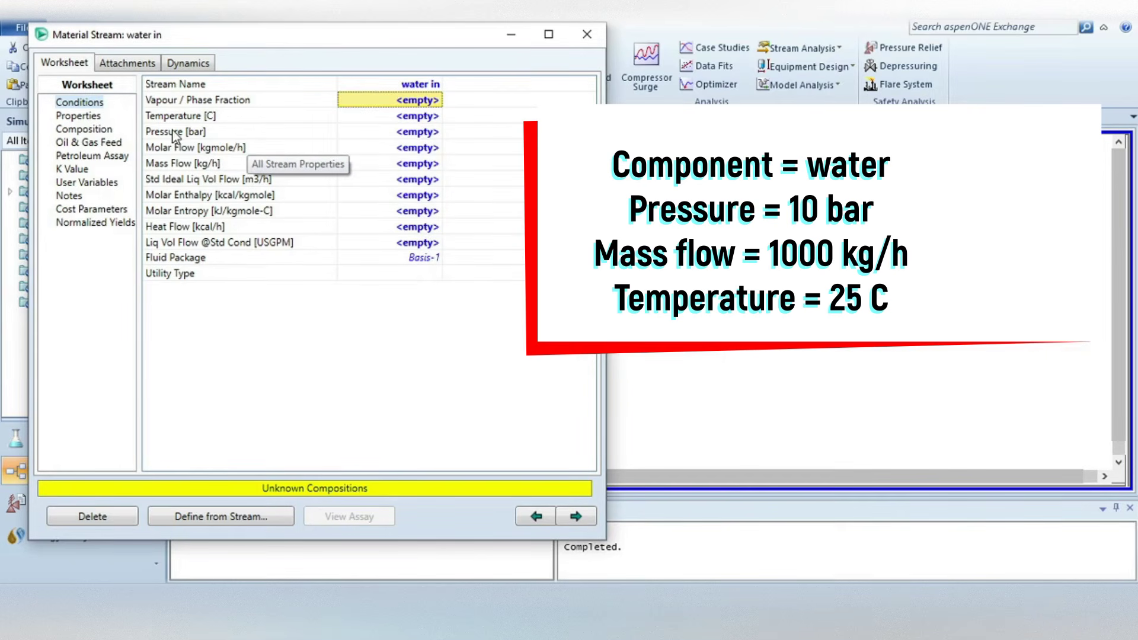
{"action": "left_click", "coordinate": [415, 136]}
{"action": "left_click", "coordinate": [413, 134]}
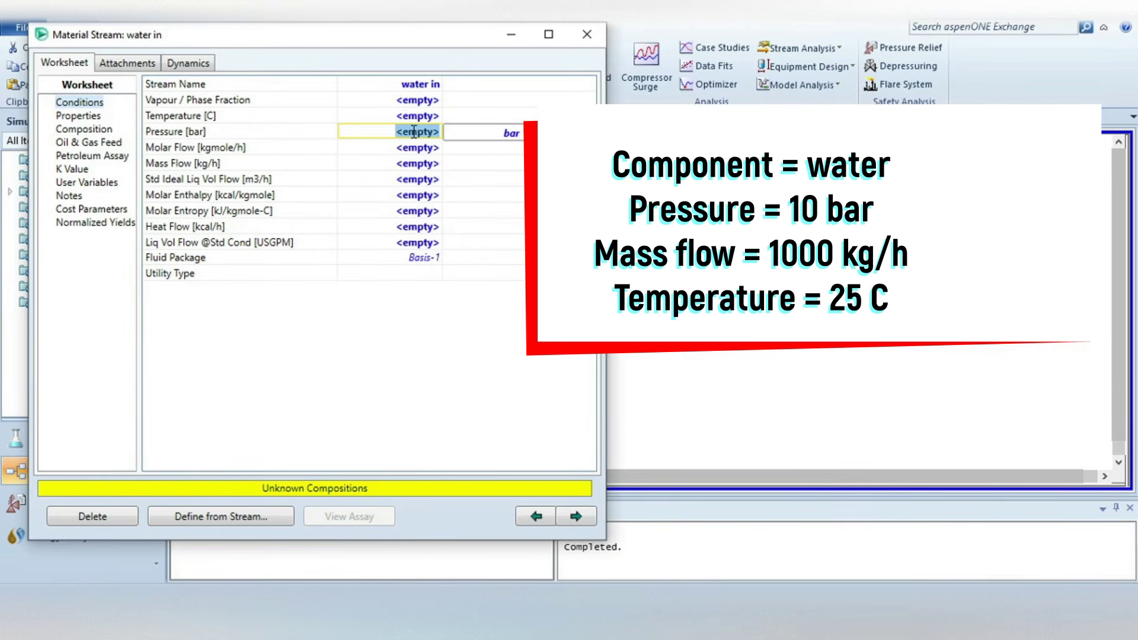
{"action": "type", "text": "10"}
{"action": "key", "text": "Return"}
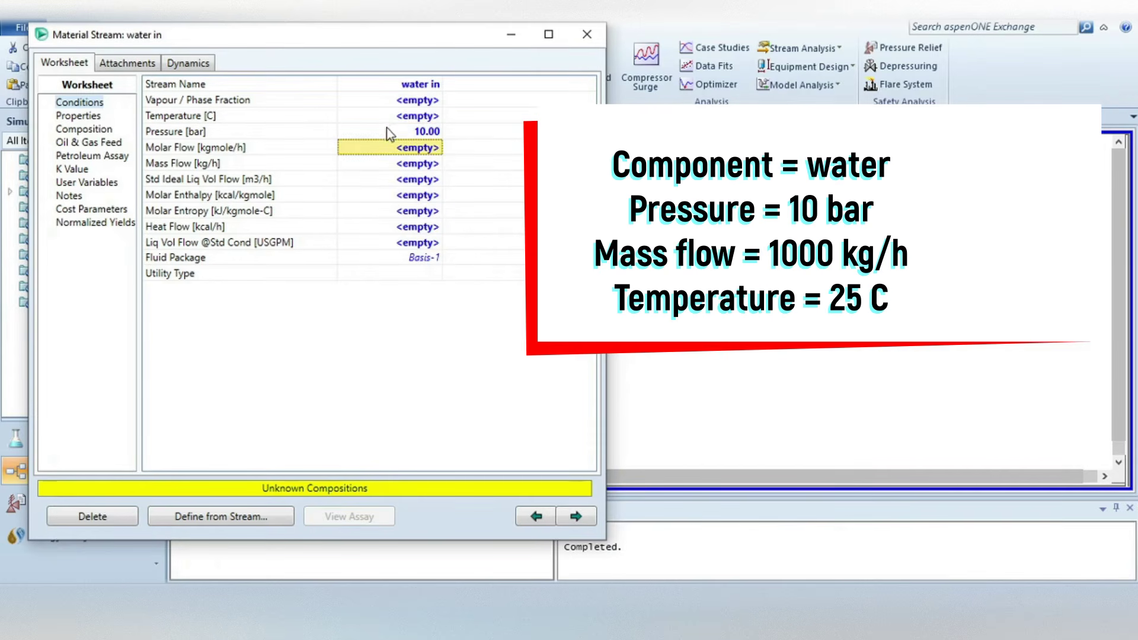
{"action": "left_click", "coordinate": [421, 120]}
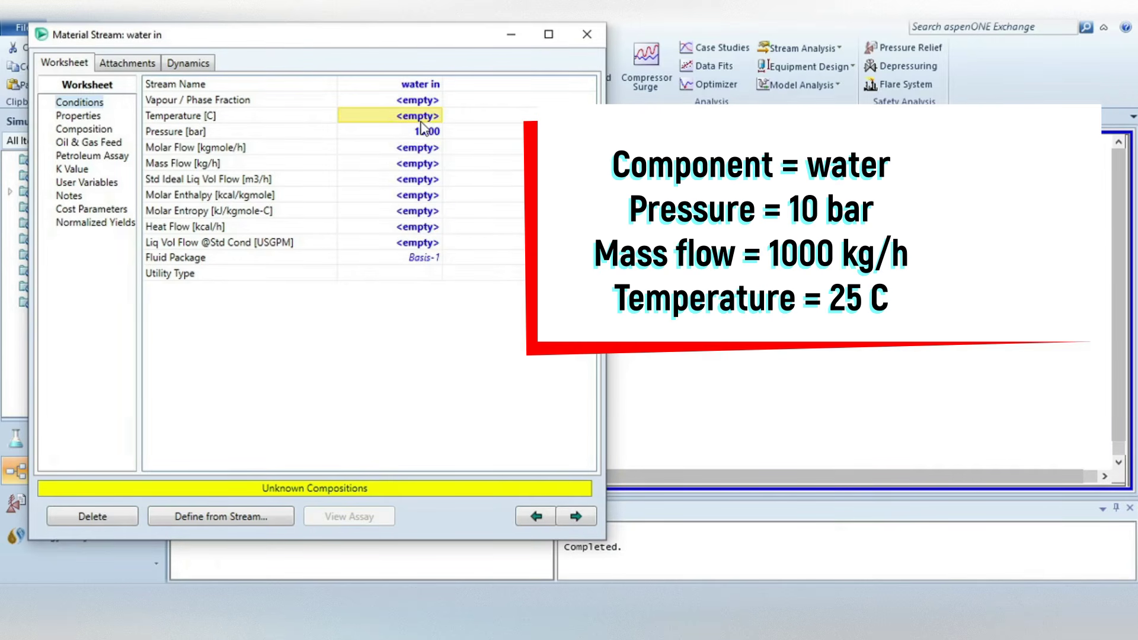
{"action": "type", "text": "25"}
{"action": "key", "text": "Return"}
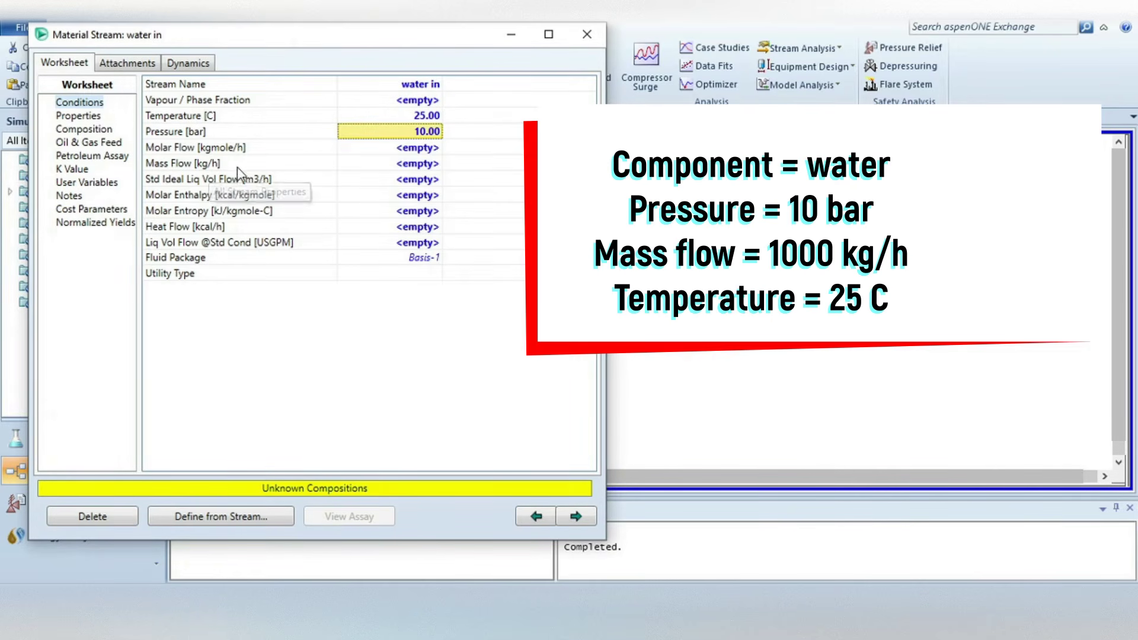
Set the mass flow of the "water in" stream to 1000 kg/h
{"action": "left_click", "coordinate": [394, 166]}
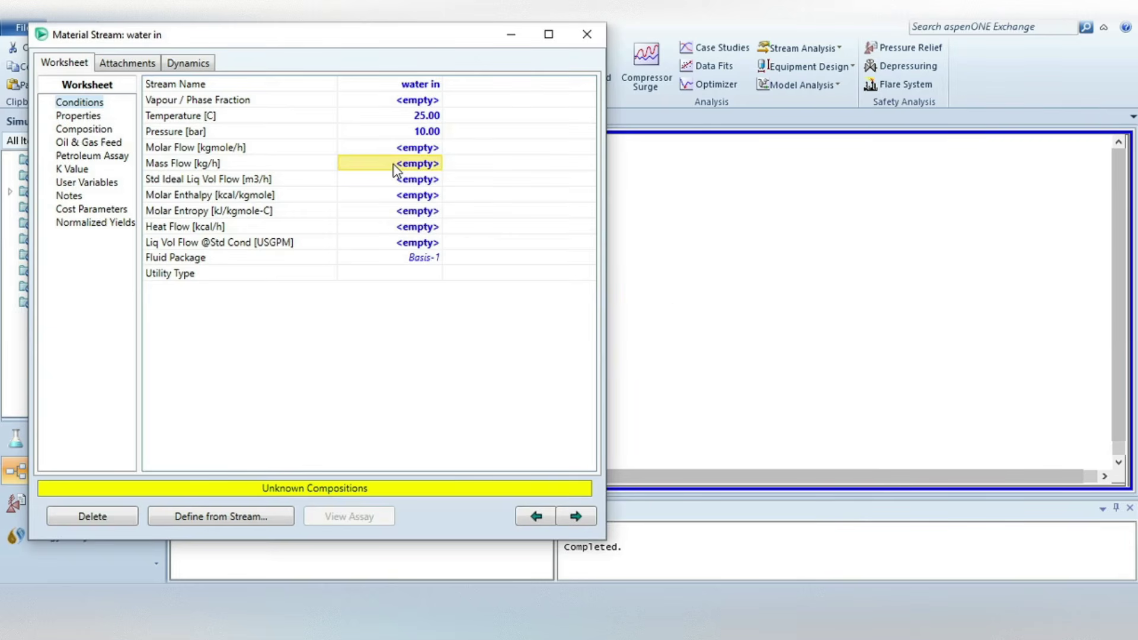
{"action": "type", "text": "10"}
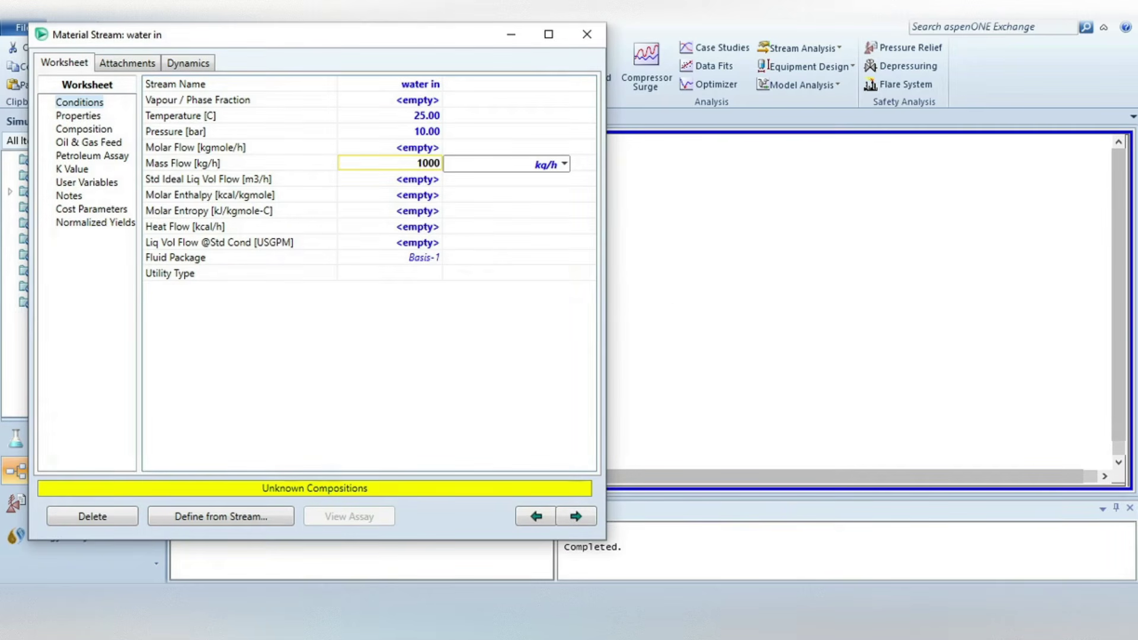
{"action": "type", "text": "00"}
{"action": "key", "text": "Return"}
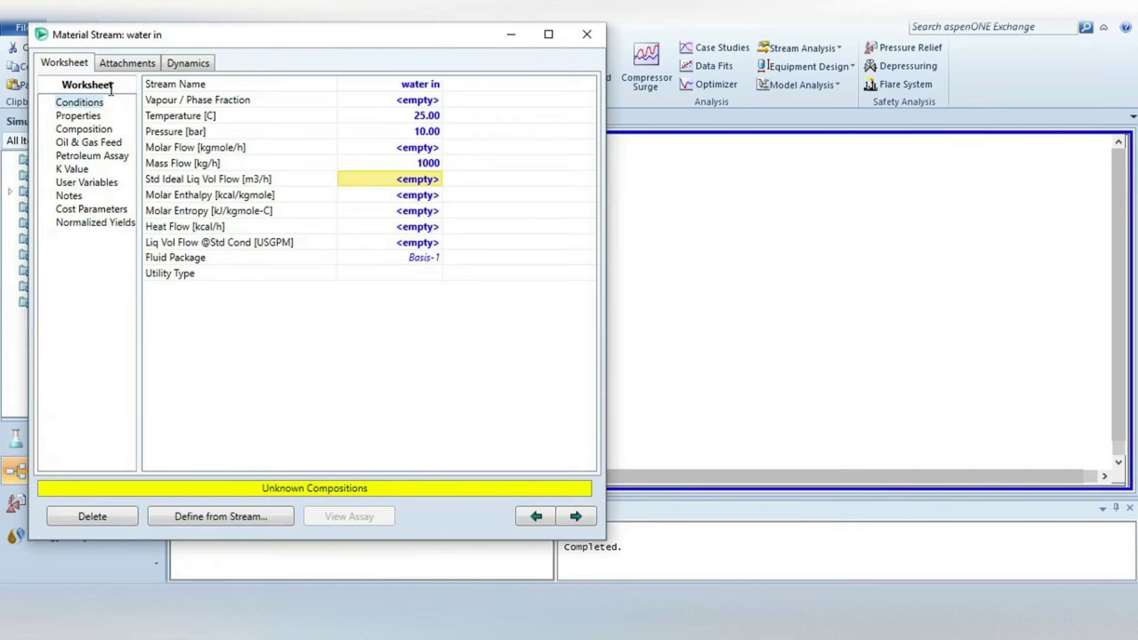
Set the H2O mole fraction of the "water in" stream to 1 and close the stream's properties
{"action": "left_click", "coordinate": [84, 130]}
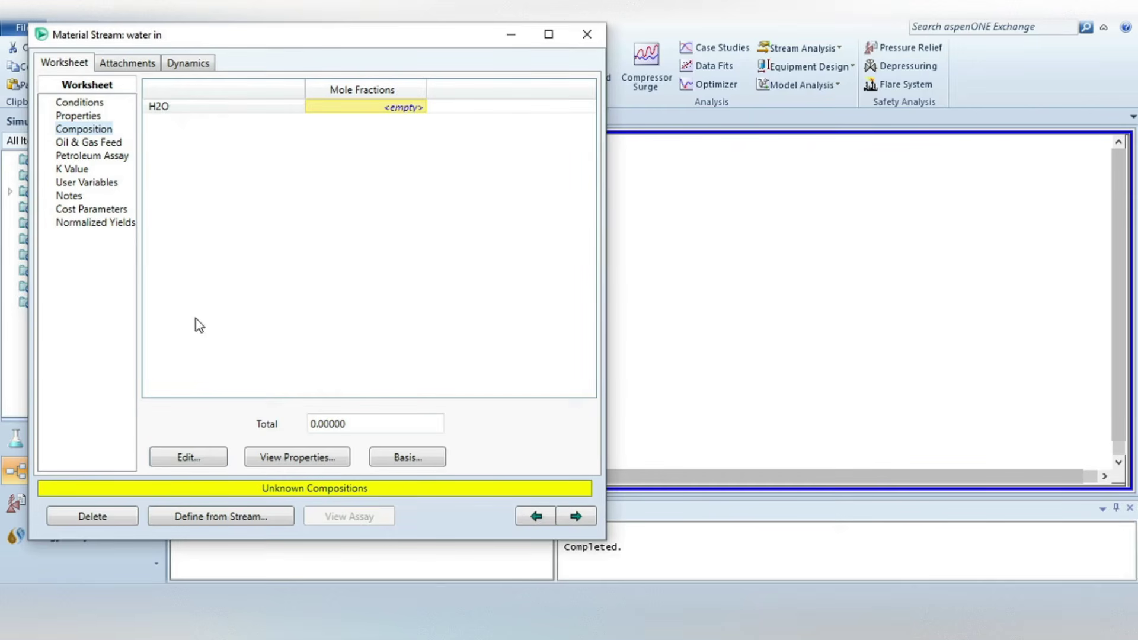
{"action": "left_click", "coordinate": [176, 457]}
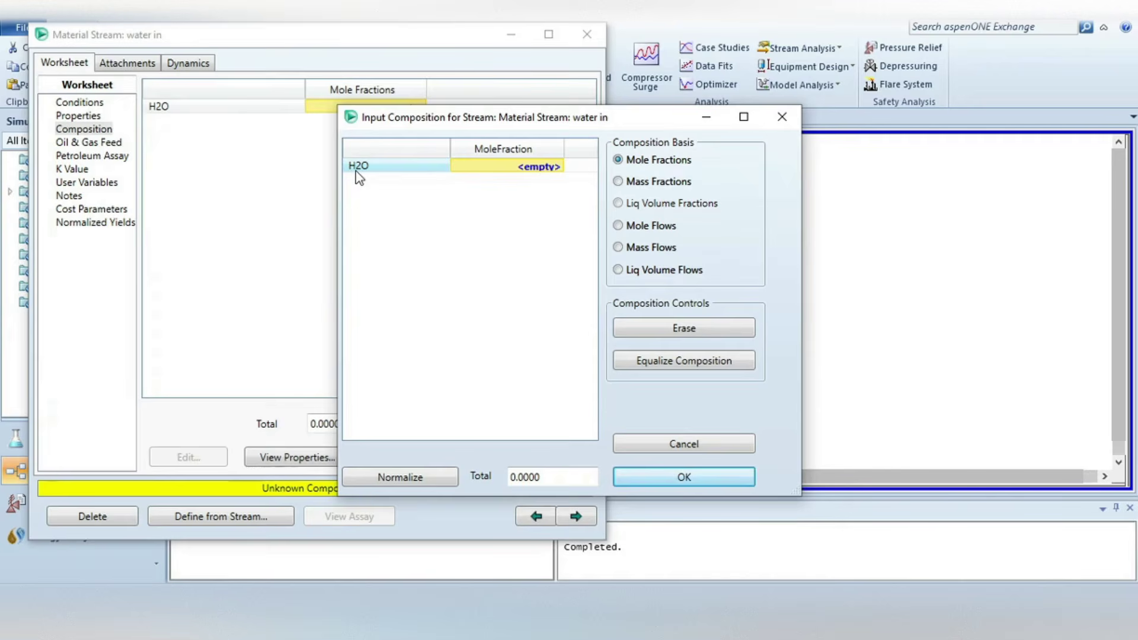
{"action": "left_click", "coordinate": [538, 166]}
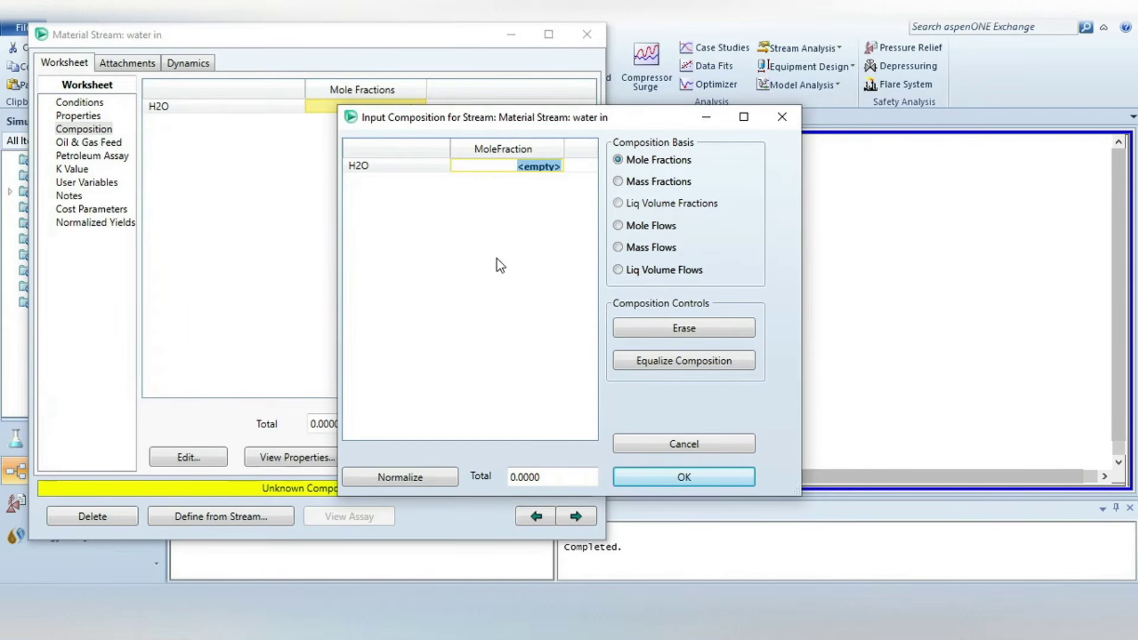
{"action": "type", "text": "1"}
{"action": "left_click", "coordinate": [641, 485]}
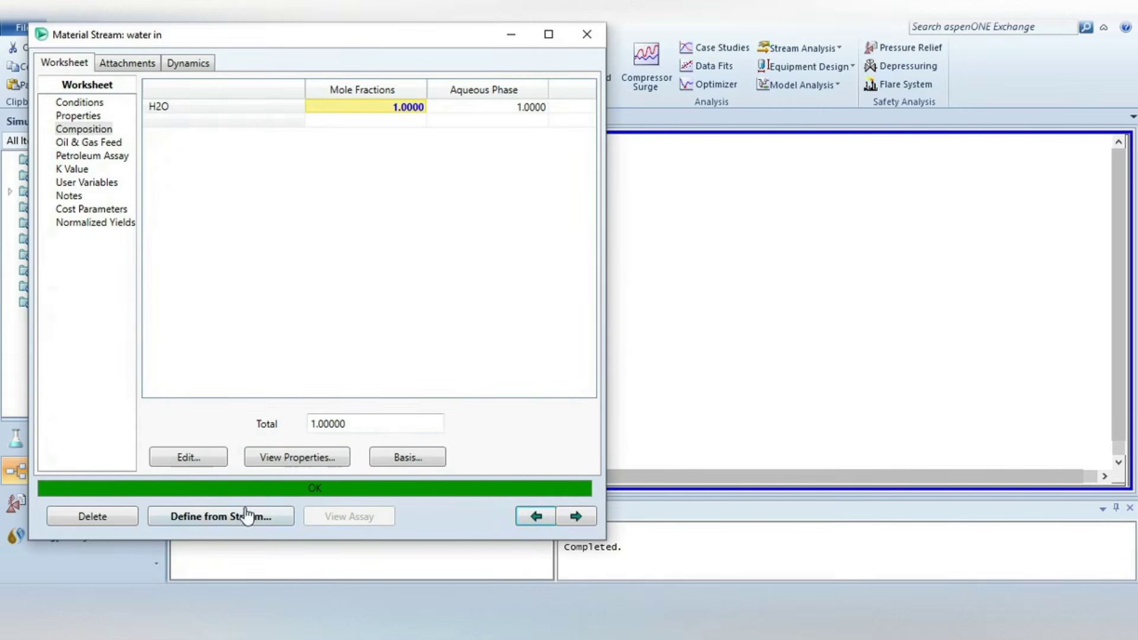
{"action": "left_click", "coordinate": [596, 30]}
Place a tee on the flowsheet downstream of the "water in" stream and close the object palette
{"action": "mouse_move", "coordinate": [346, 286]}
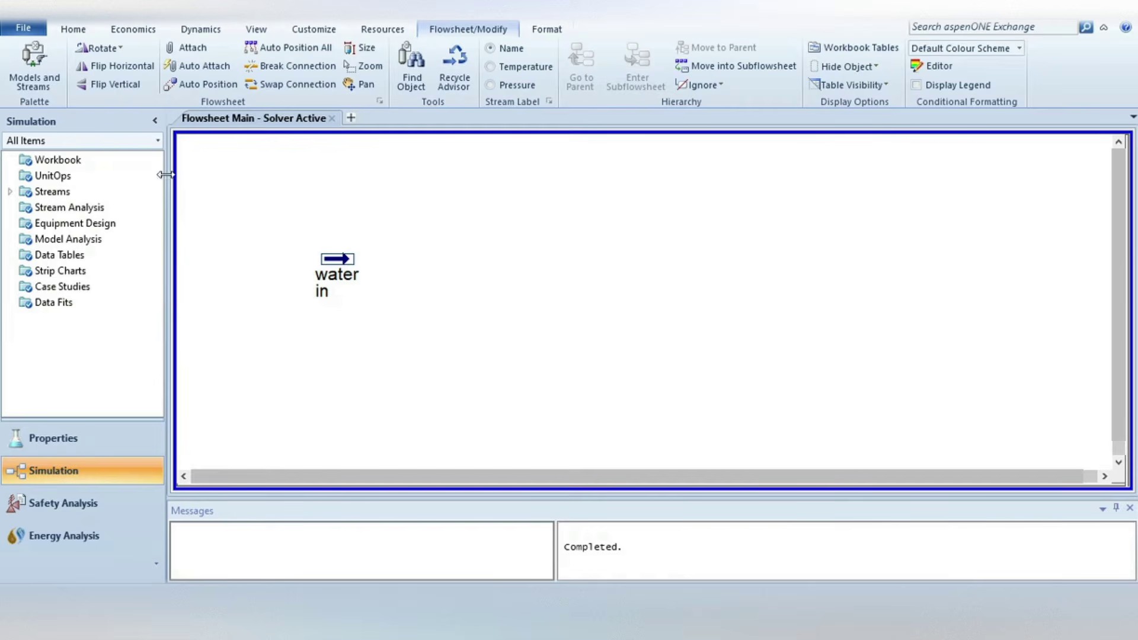
{"action": "left_click", "coordinate": [31, 59]}
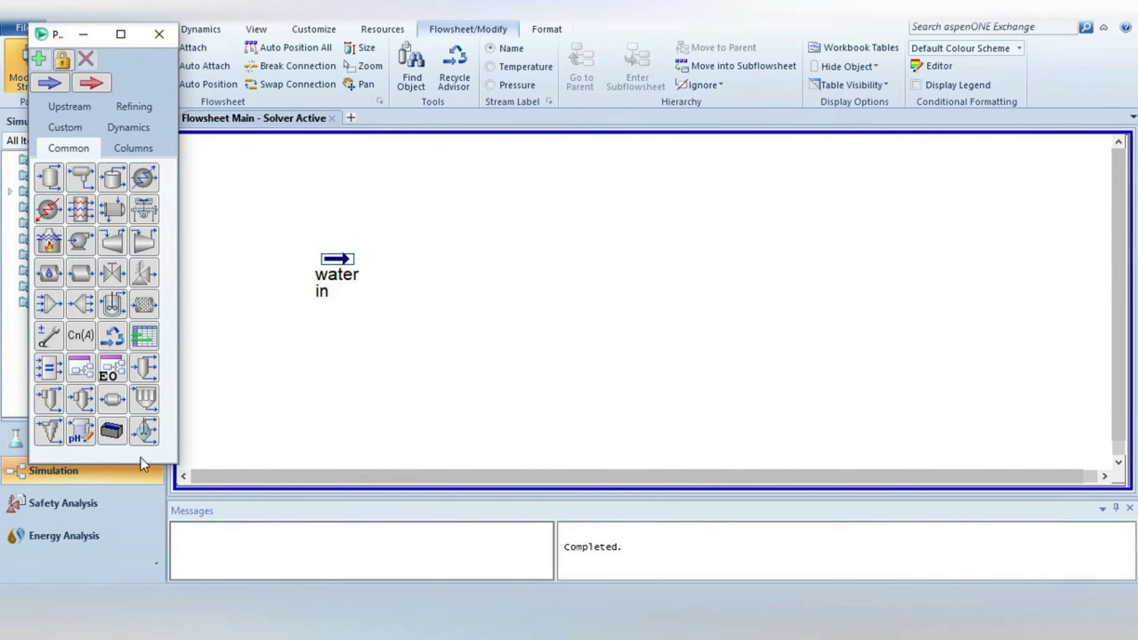
{"action": "left_click", "coordinate": [73, 302]}
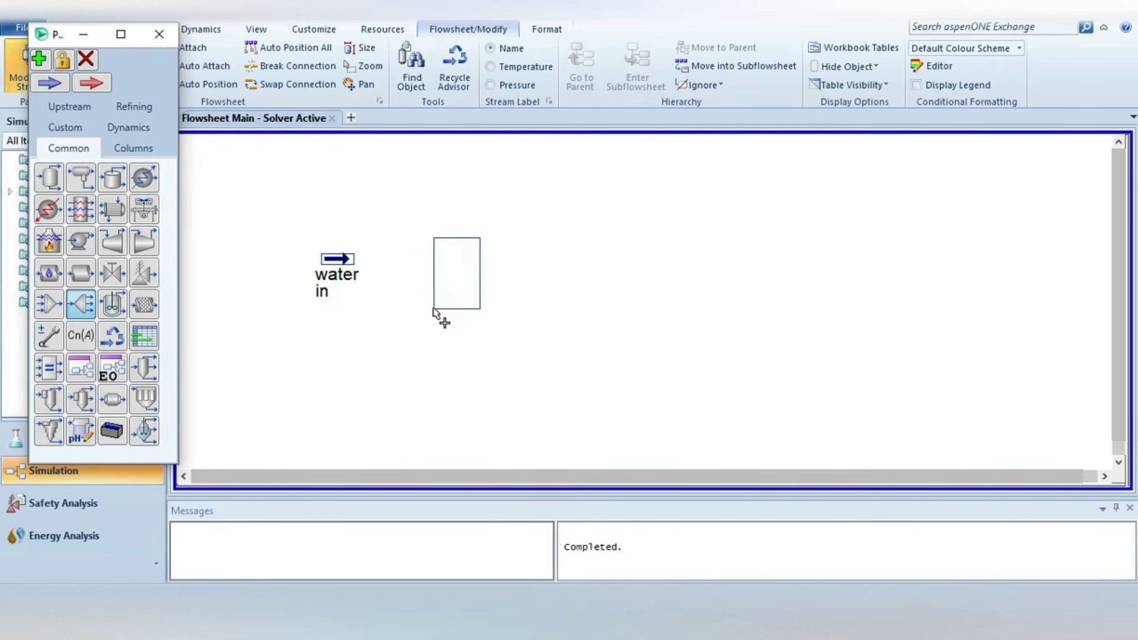
{"action": "left_click", "coordinate": [439, 308]}
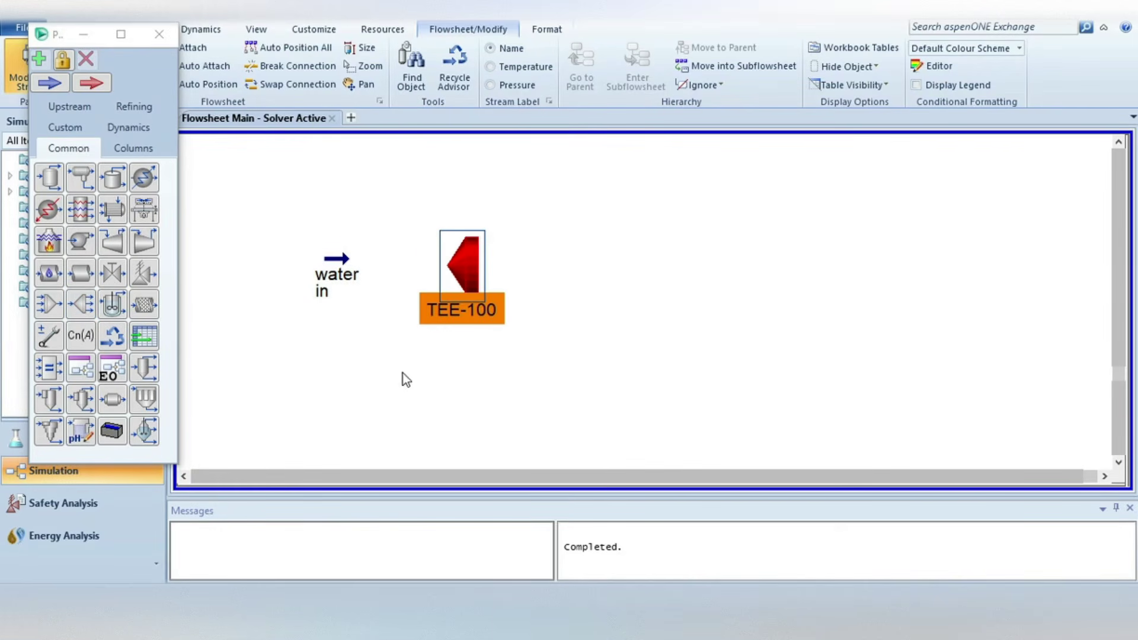
{"action": "left_click", "coordinate": [158, 35]}
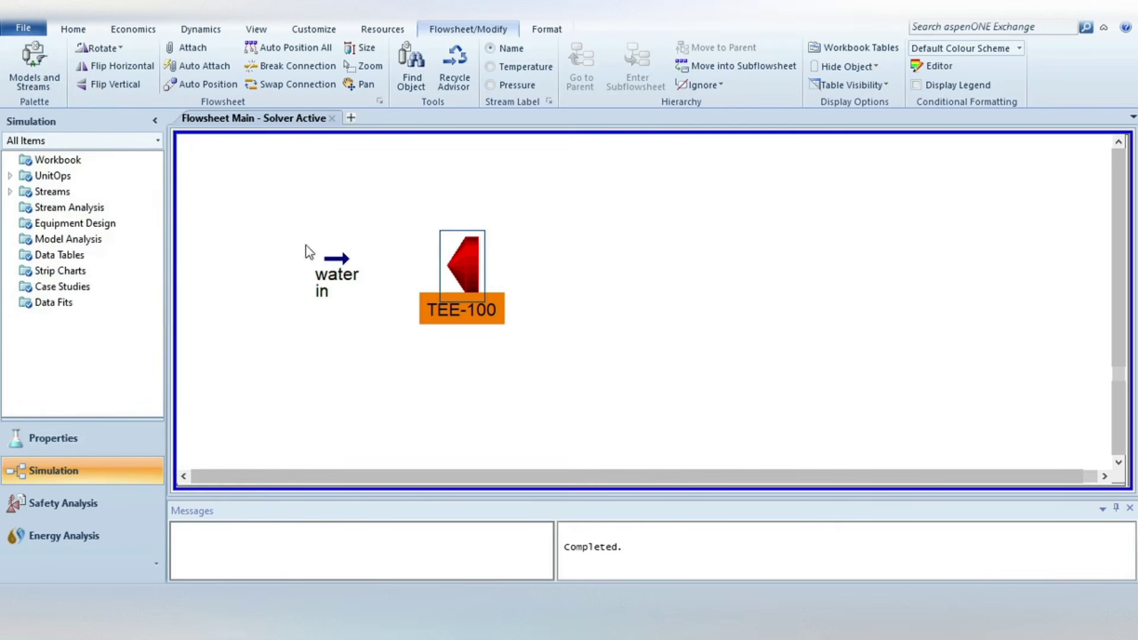
Open the tee's properties and connect "water in" as its inlet stream
{"action": "double_click", "coordinate": [461, 255]}
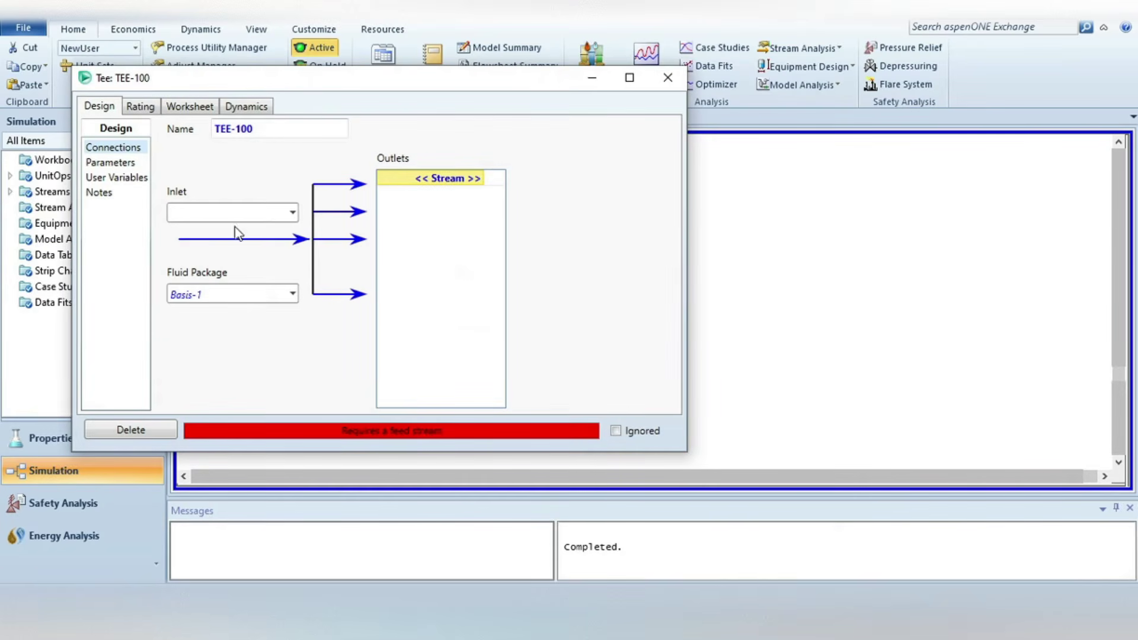
{"action": "left_click", "coordinate": [294, 214]}
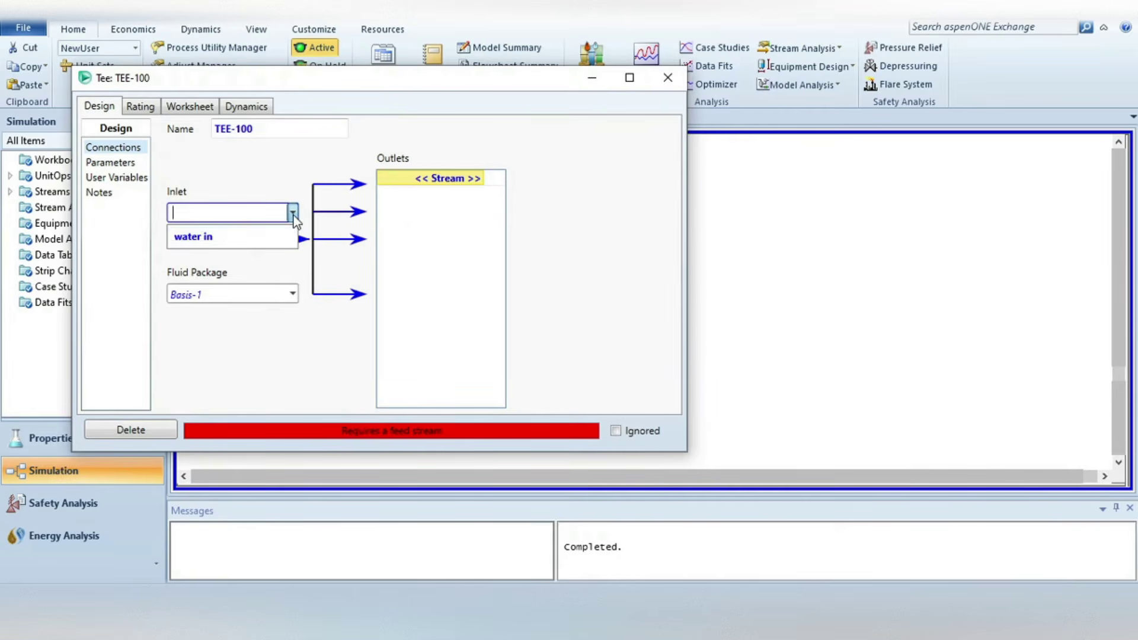
{"action": "left_click", "coordinate": [194, 235]}
Add two outlet streams to the tee, named "water to town" and "water to fields"
{"action": "mouse_move", "coordinate": [469, 178]}
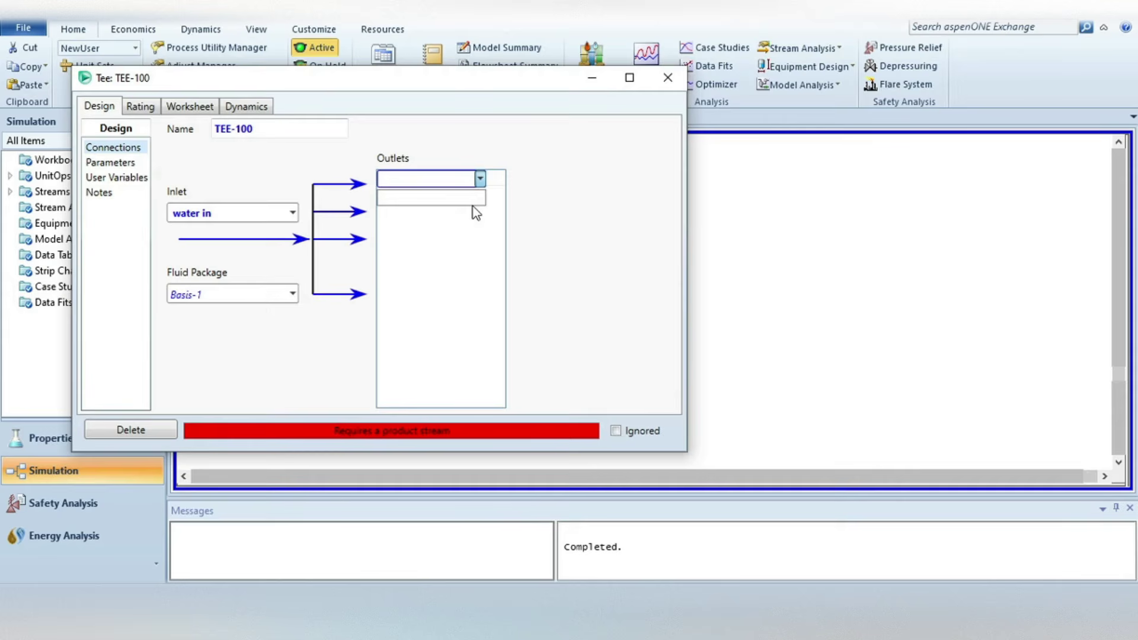
{"action": "type", "text": "wtaer"}
{"action": "key", "text": "BackSpace"}
{"action": "key", "text": "BackSpace"}
{"action": "key", "text": "BackSpace"}
{"action": "type", "text": "ter to town"}
{"action": "key", "text": "Return"}
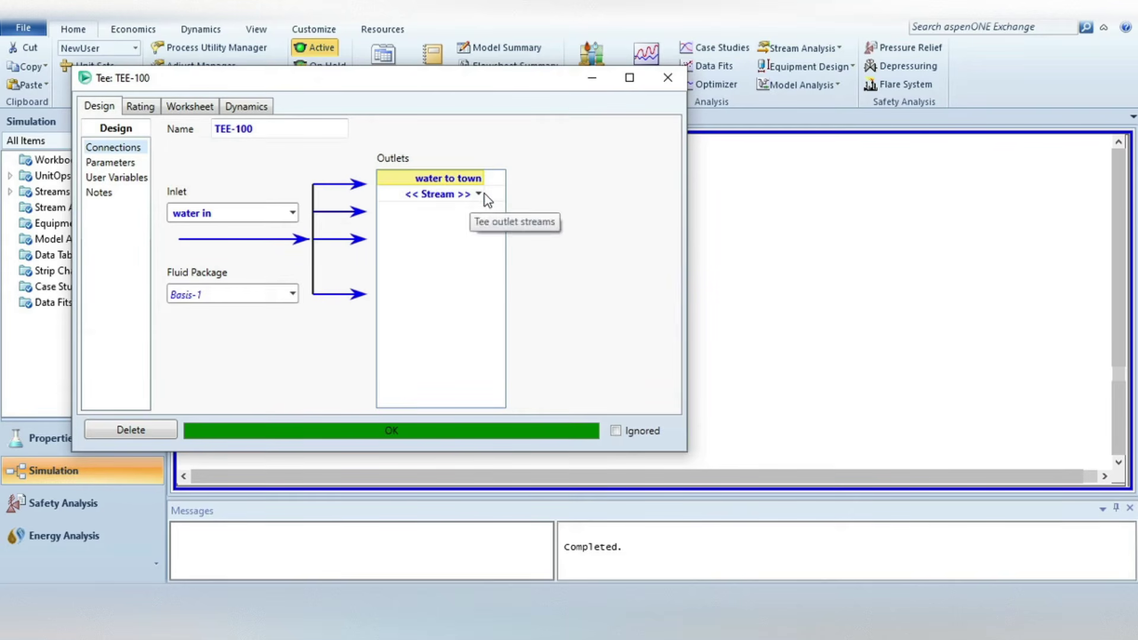
{"action": "left_click", "coordinate": [478, 194]}
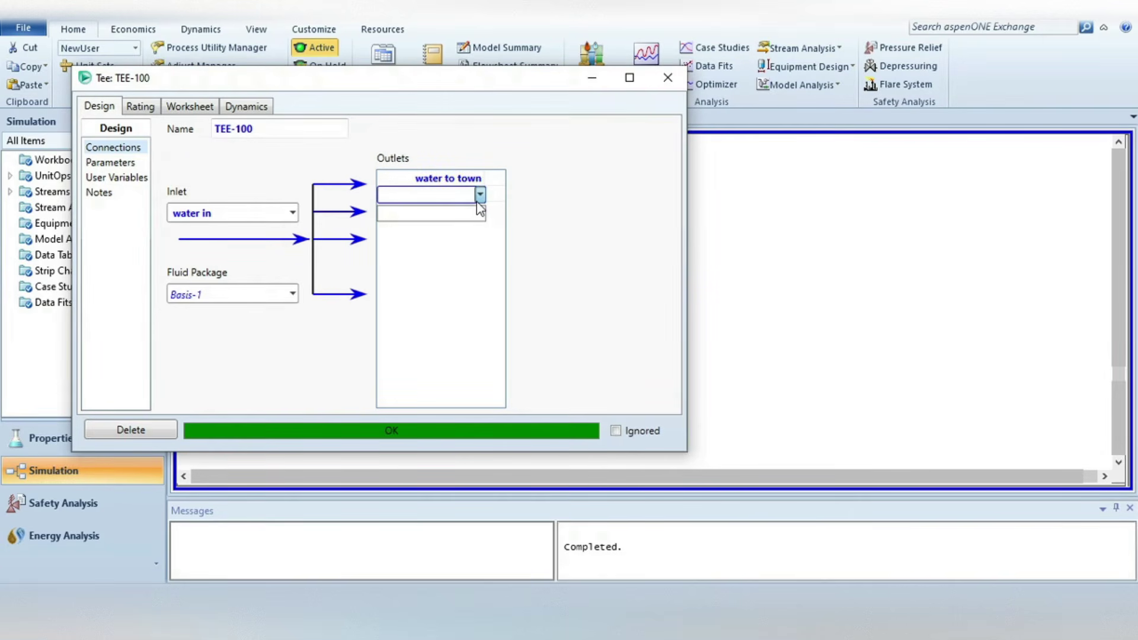
{"action": "type", "text": "water to fields"}
{"action": "key", "text": "Return"}
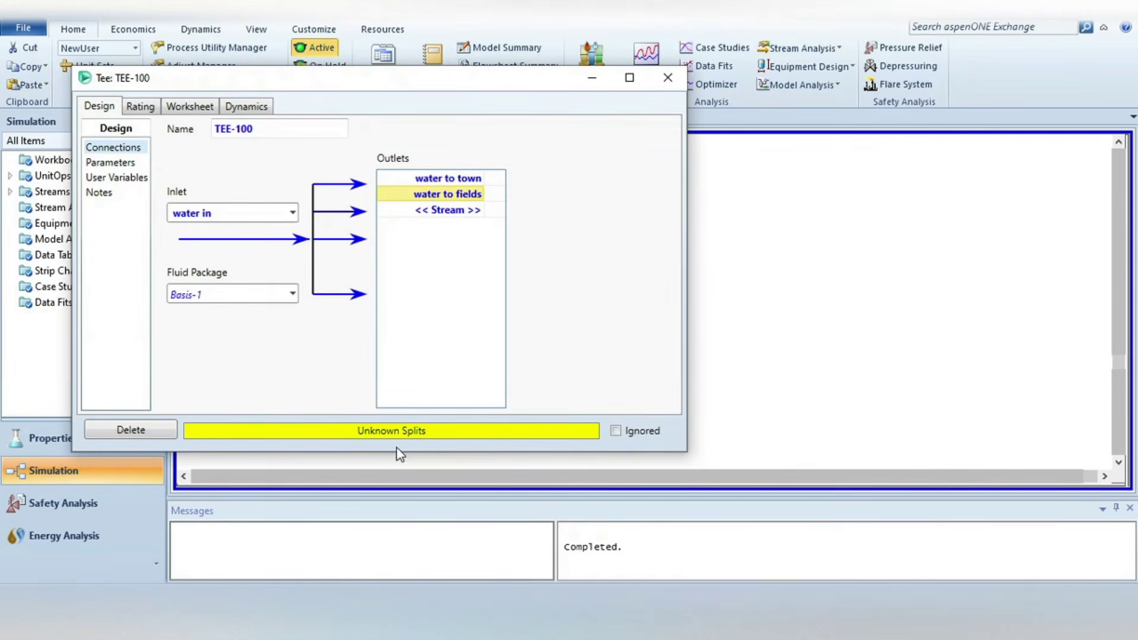
Set the tee's flow ratio for "water to town" to 0.7 and close the tee's properties
{"action": "left_click", "coordinate": [106, 167]}
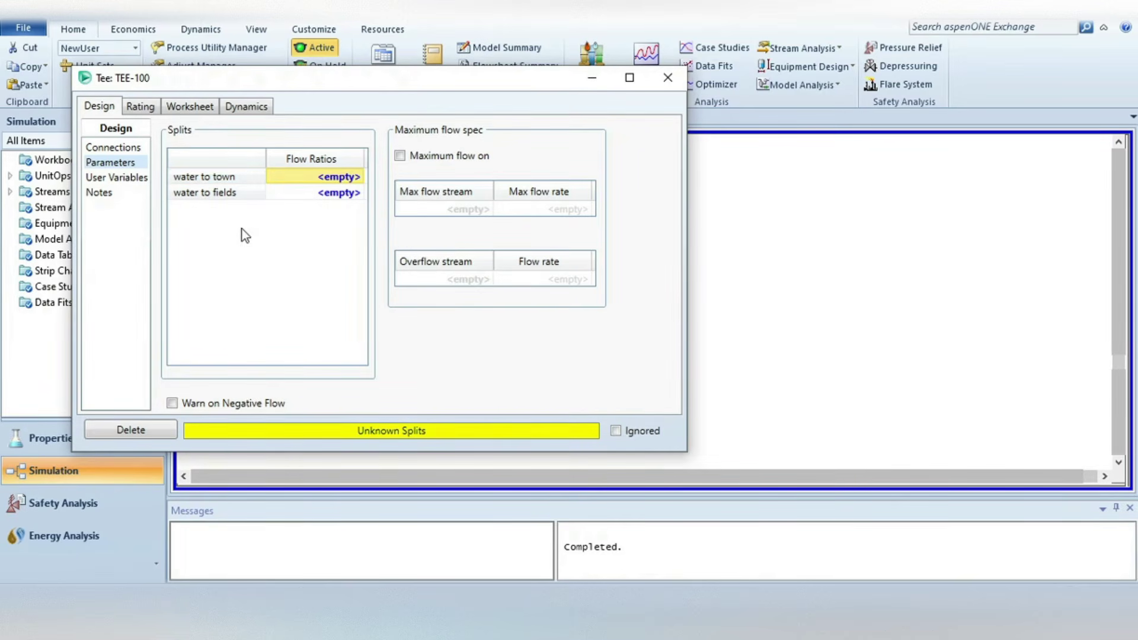
{"action": "left_click", "coordinate": [335, 178]}
{"action": "type", "text": "0.7"}
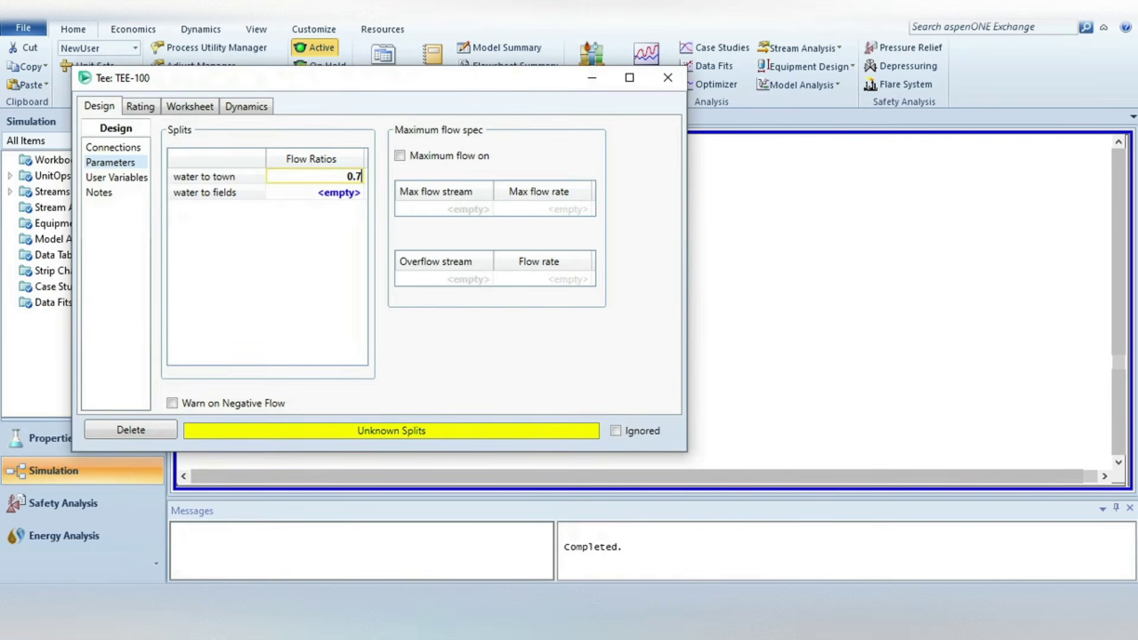
{"action": "key", "text": "Return"}
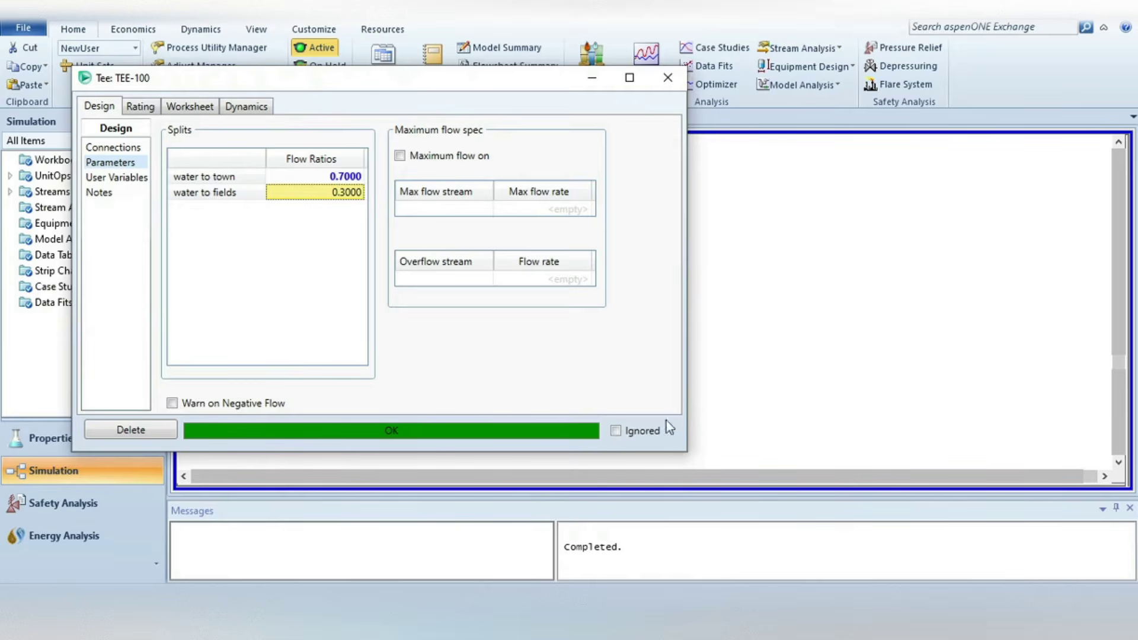
{"action": "left_click", "coordinate": [667, 77]}
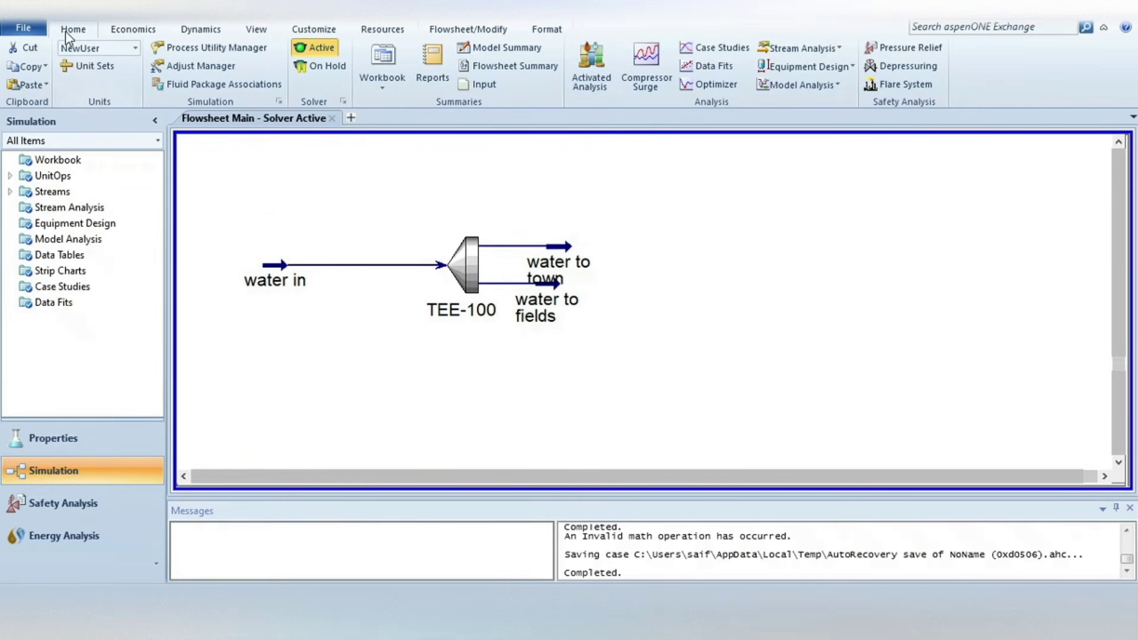
Review the display units of the NewUser unit set and close the units of measure settings
{"action": "left_click", "coordinate": [88, 68]}
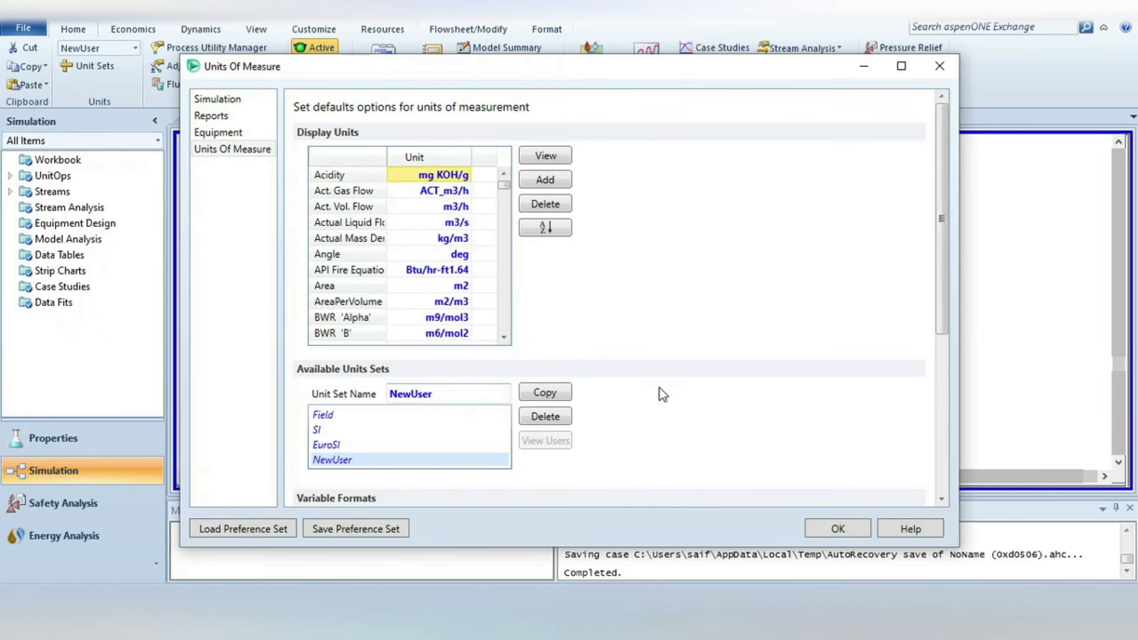
{"action": "left_click", "coordinate": [840, 531]}
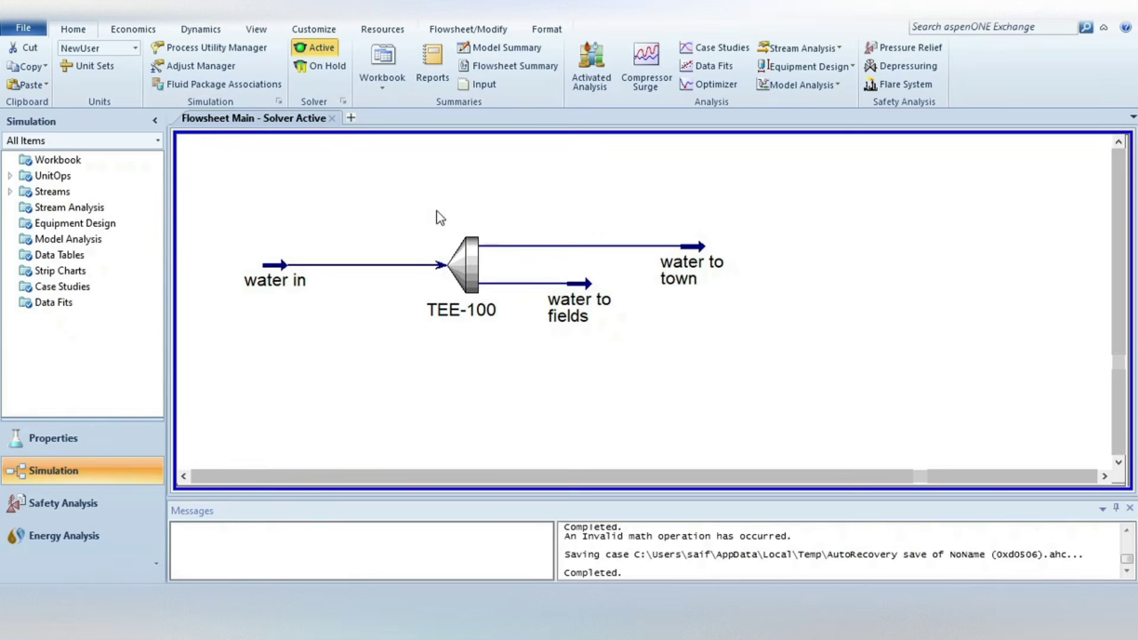
Show the property table of the "water in" stream and move it closer beneath the stream label
{"action": "mouse_move", "coordinate": [273, 271]}
{"action": "right_click", "coordinate": [274, 270]}
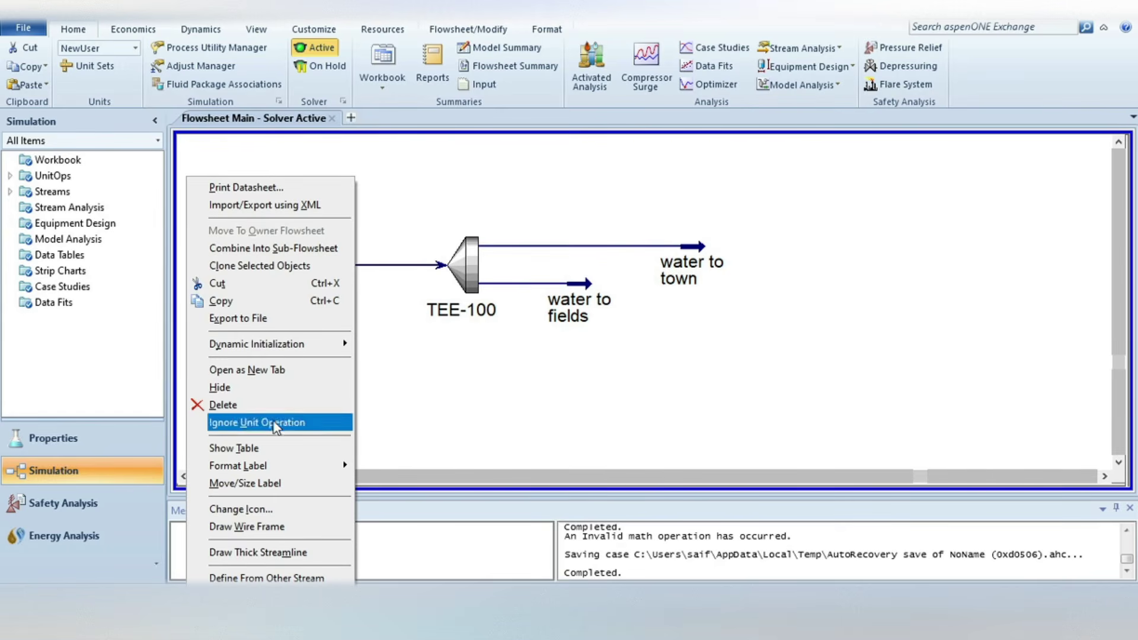
{"action": "left_click", "coordinate": [251, 454]}
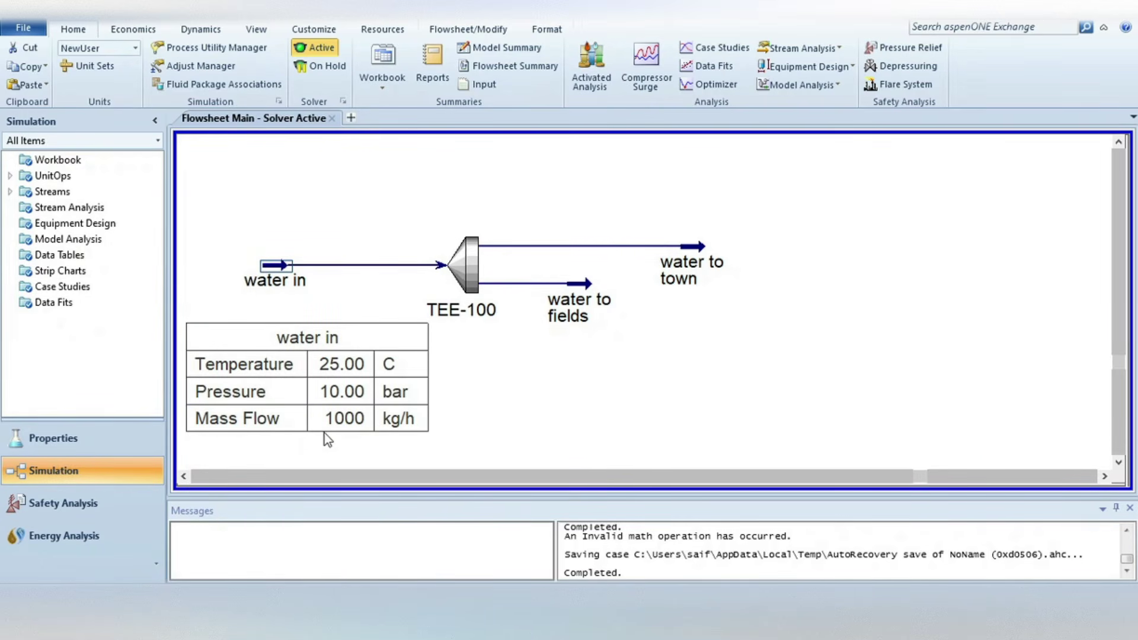
{"action": "mouse_move", "coordinate": [283, 266]}
{"action": "left_click_drag", "start_coordinate": [271, 329], "coordinate": [264, 304]}
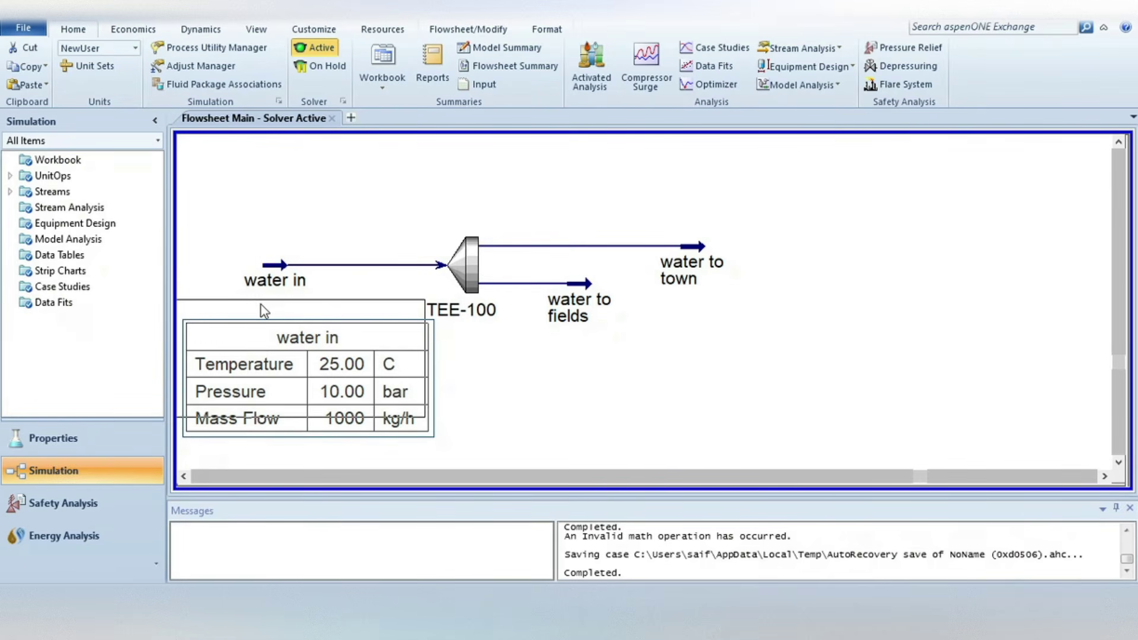
Show the property table of the "water to town" stream on the flowsheet
{"action": "mouse_move", "coordinate": [706, 250]}
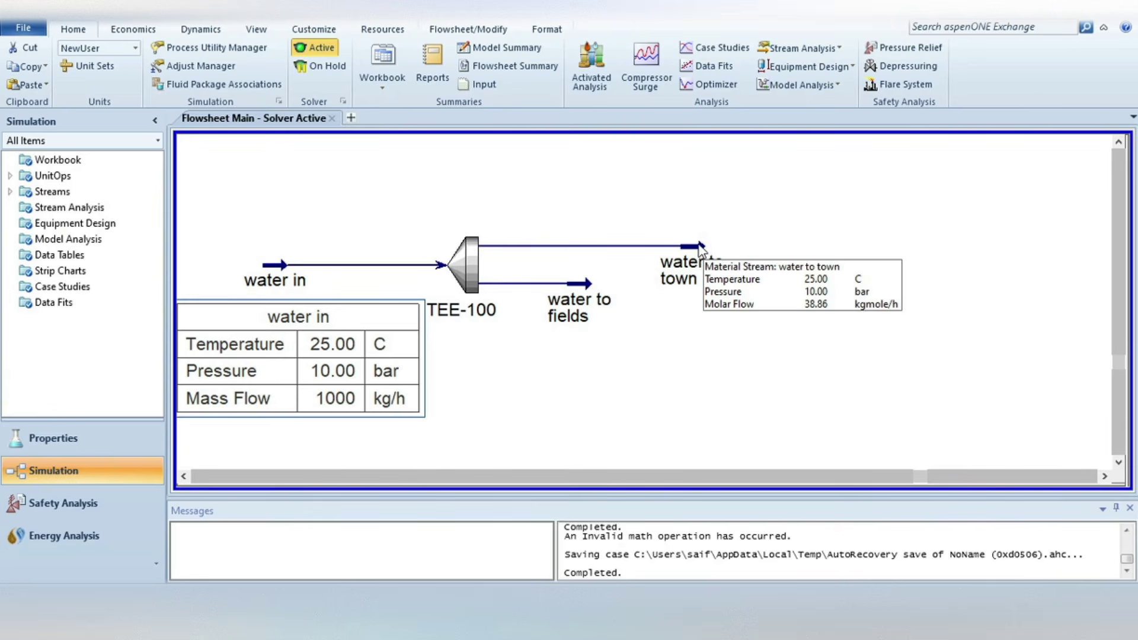
{"action": "right_click", "coordinate": [696, 245]}
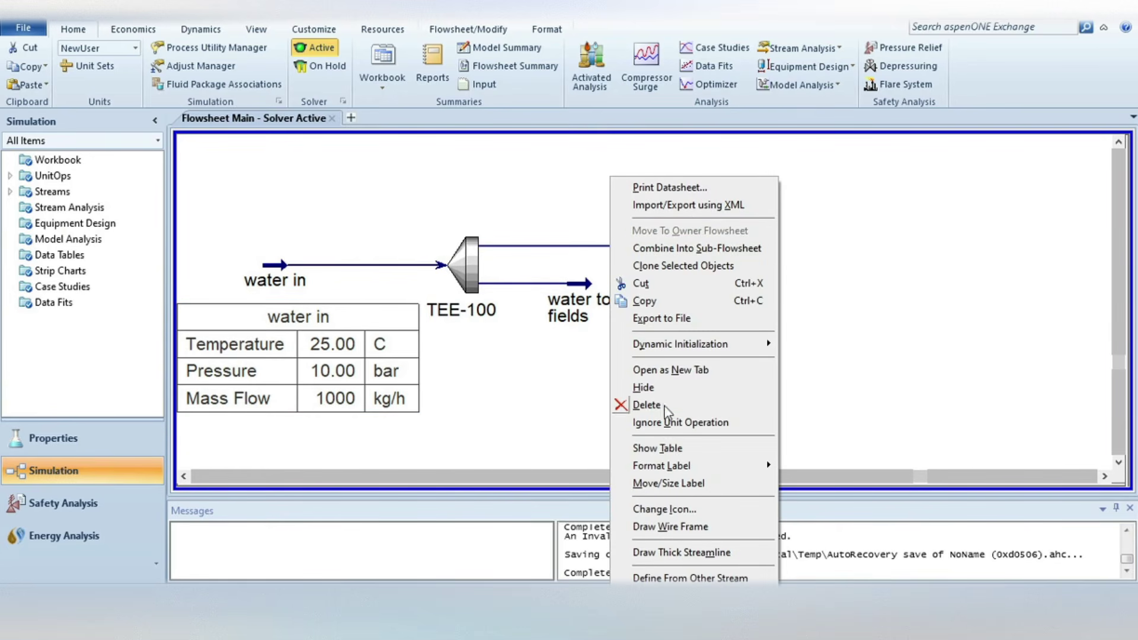
{"action": "left_click", "coordinate": [666, 452]}
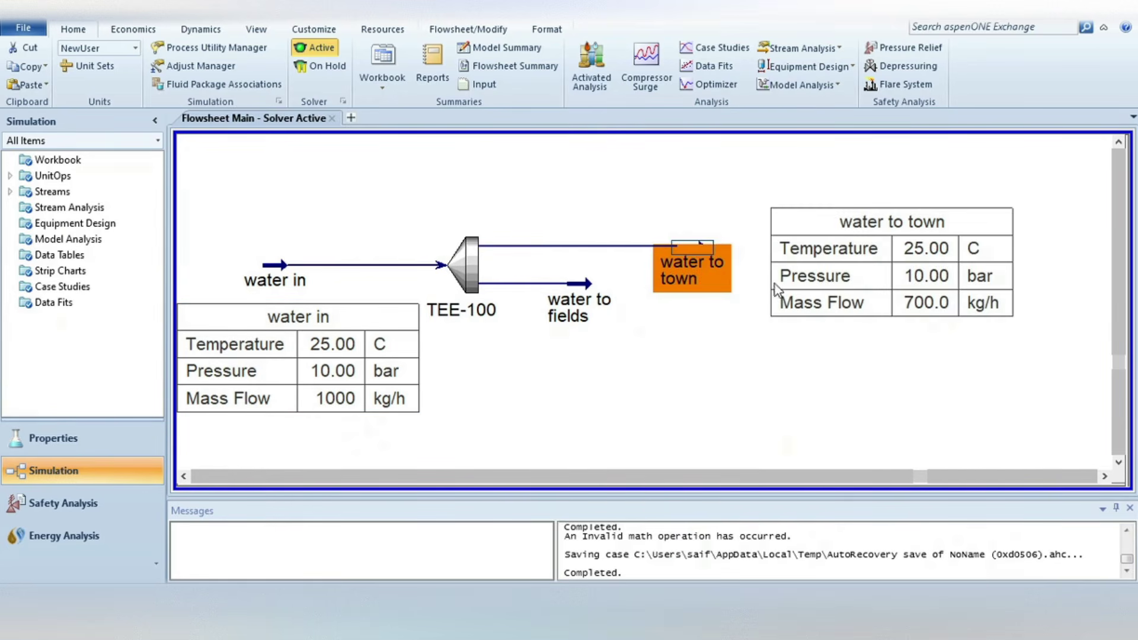
Show the property table of the "water to fields" stream beneath its label and move the "water to town" table up beside its stream
{"action": "right_click", "coordinate": [585, 287]}
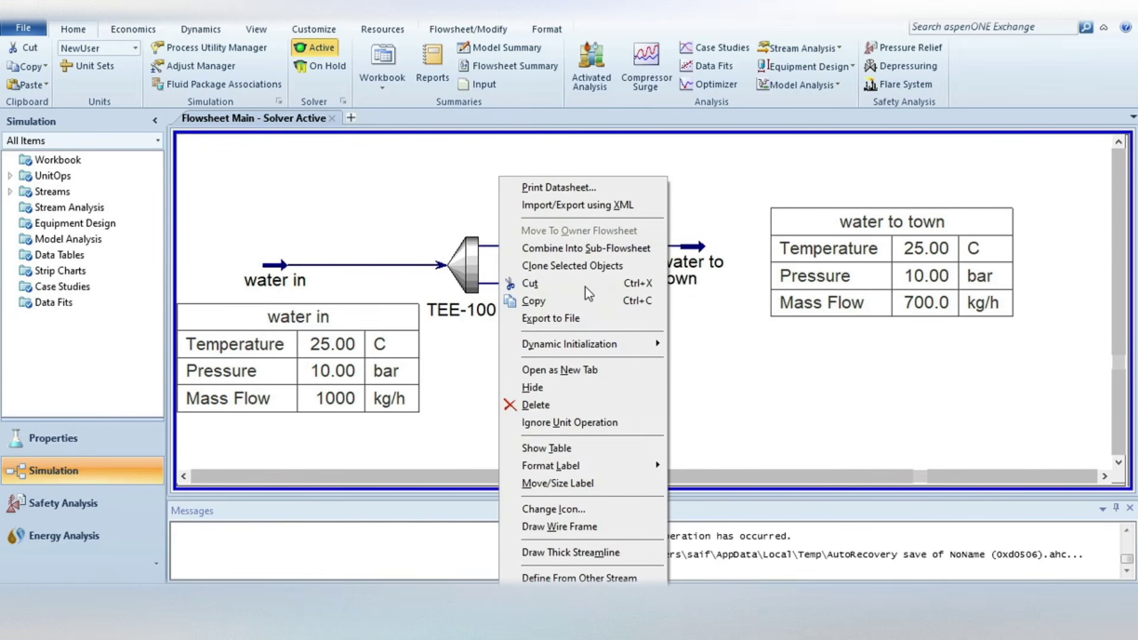
{"action": "left_click", "coordinate": [570, 449]}
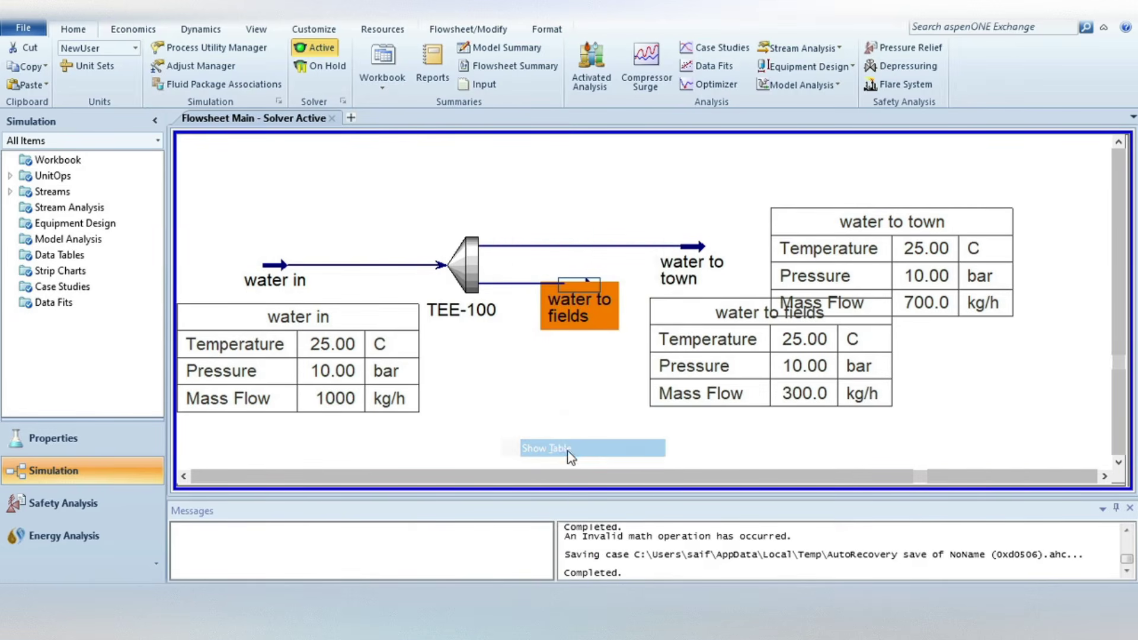
{"action": "left_click_drag", "start_coordinate": [669, 304], "coordinate": [614, 329]}
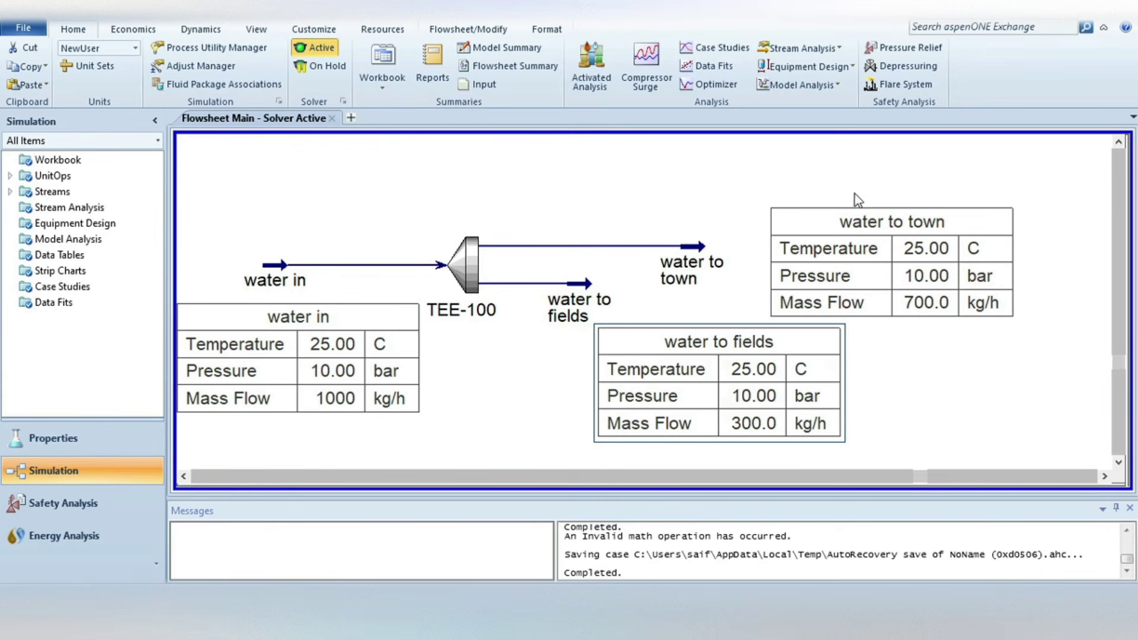
{"action": "left_click_drag", "start_coordinate": [830, 216], "coordinate": [798, 177]}
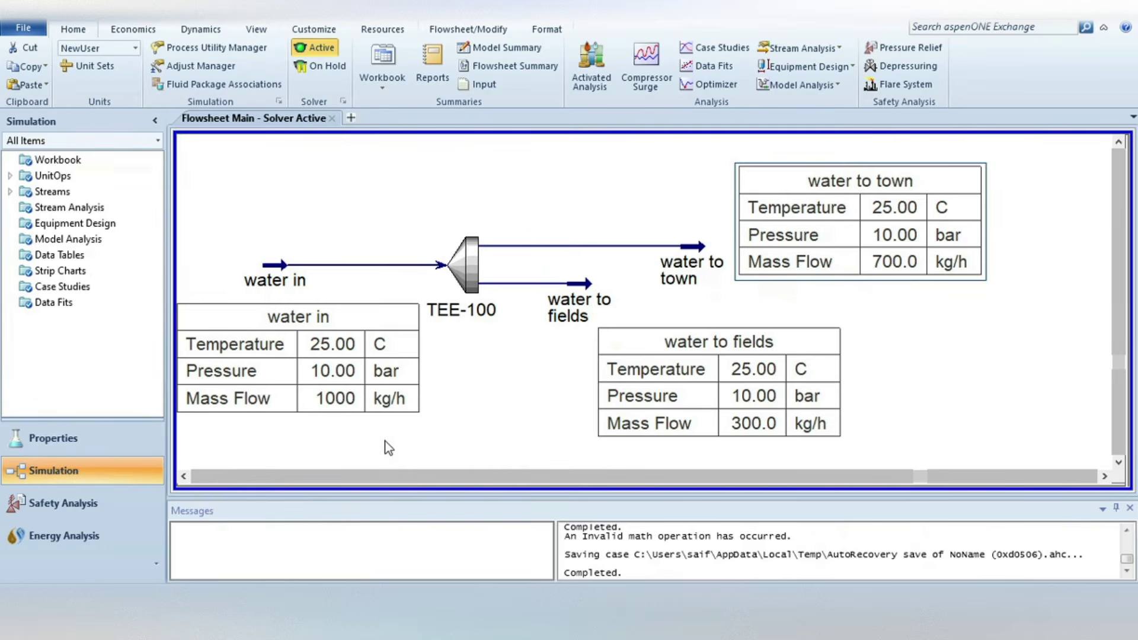
Try a dark blue font colour and font size 13 on the "water in" stream label
{"action": "mouse_move", "coordinate": [275, 282]}
{"action": "mouse_move", "coordinate": [696, 280]}
{"action": "mouse_move", "coordinate": [573, 317]}
{"action": "left_click", "coordinate": [549, 33]}
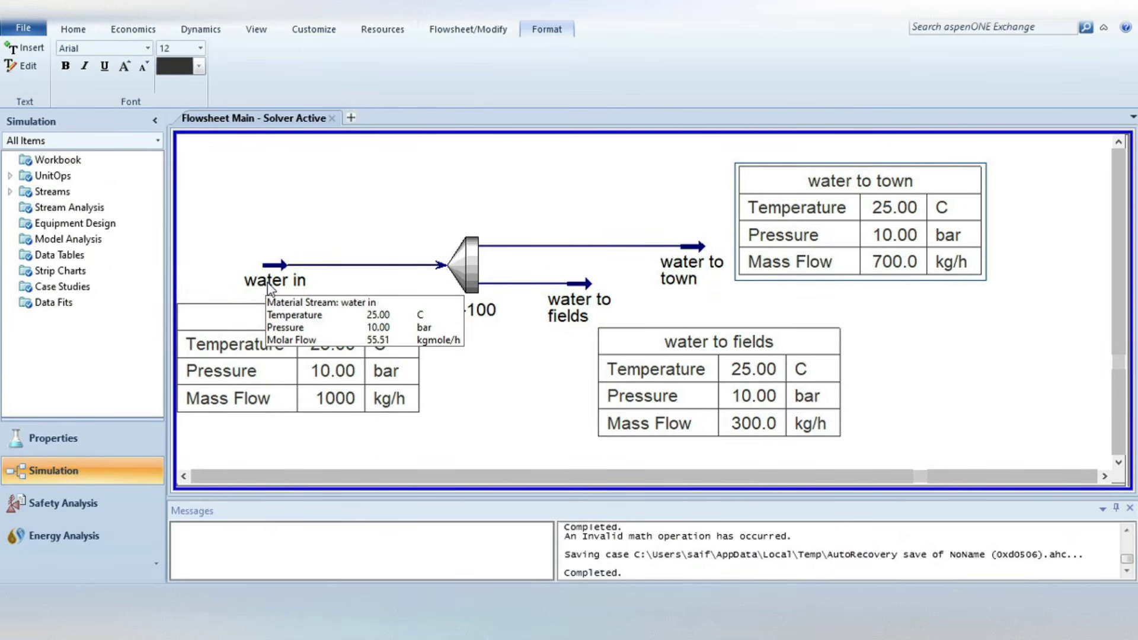
{"action": "left_click", "coordinate": [269, 284]}
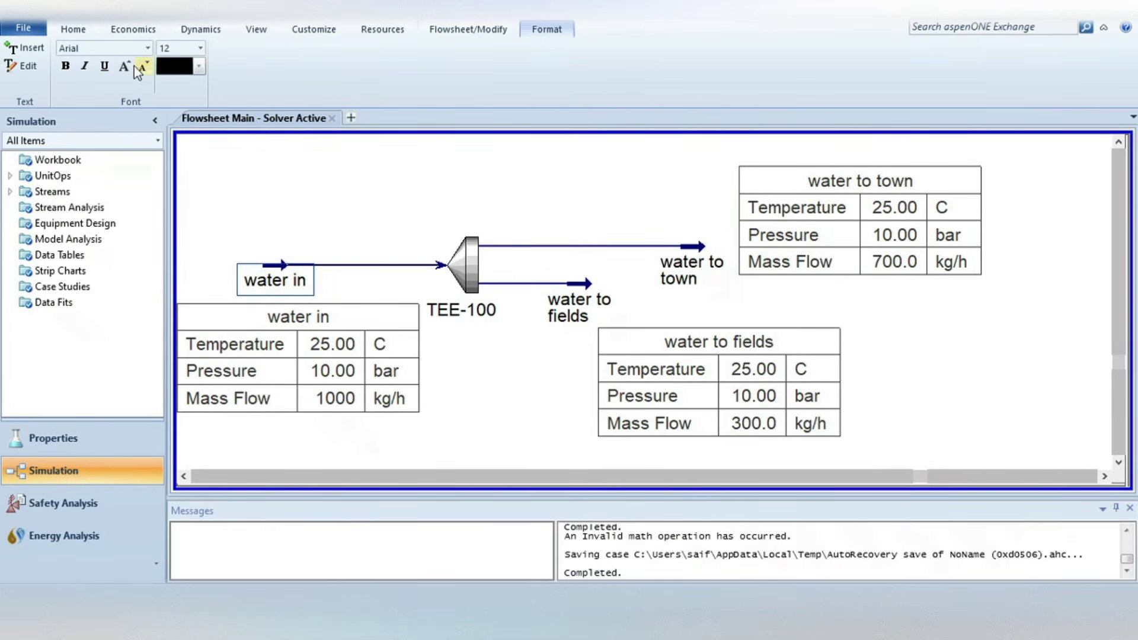
{"action": "left_click", "coordinate": [199, 67]}
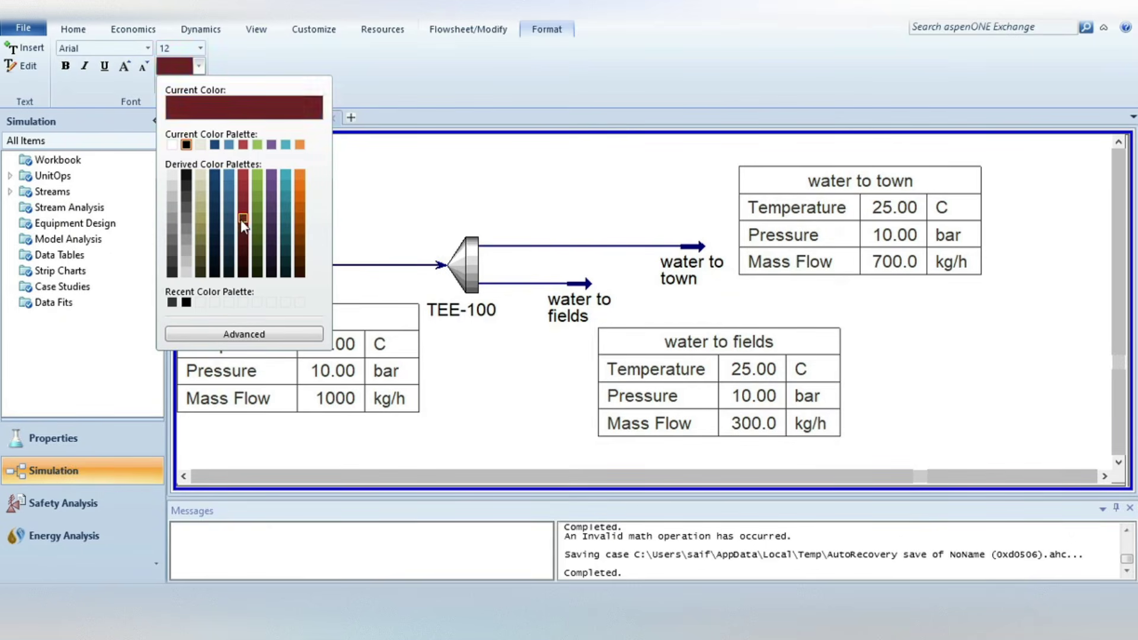
{"action": "left_click", "coordinate": [216, 145]}
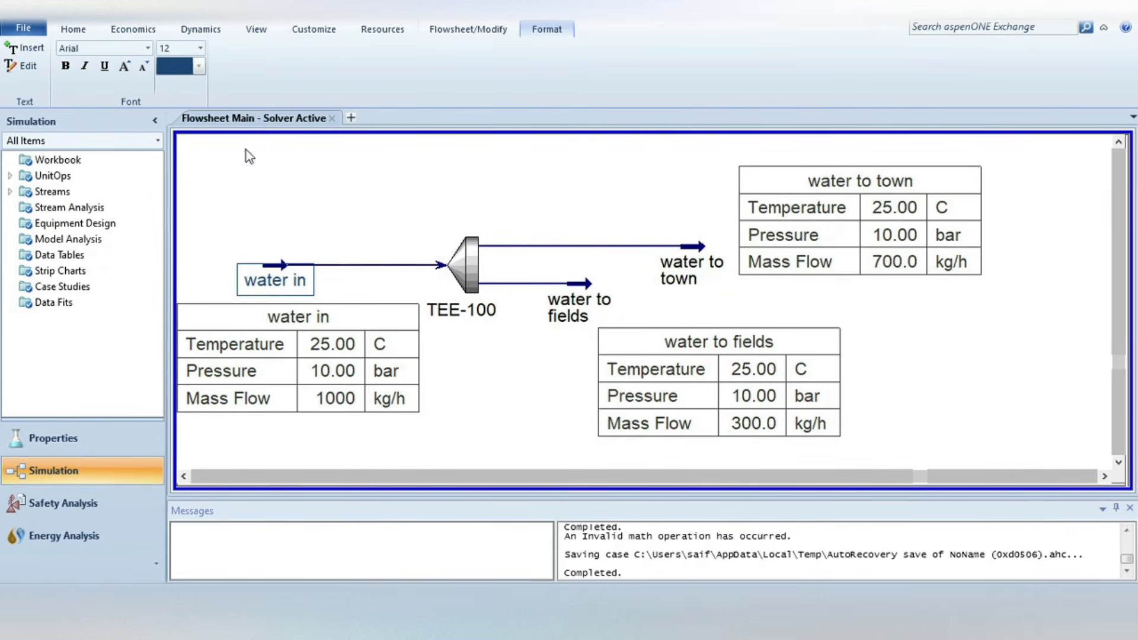
{"action": "left_click", "coordinate": [202, 49]}
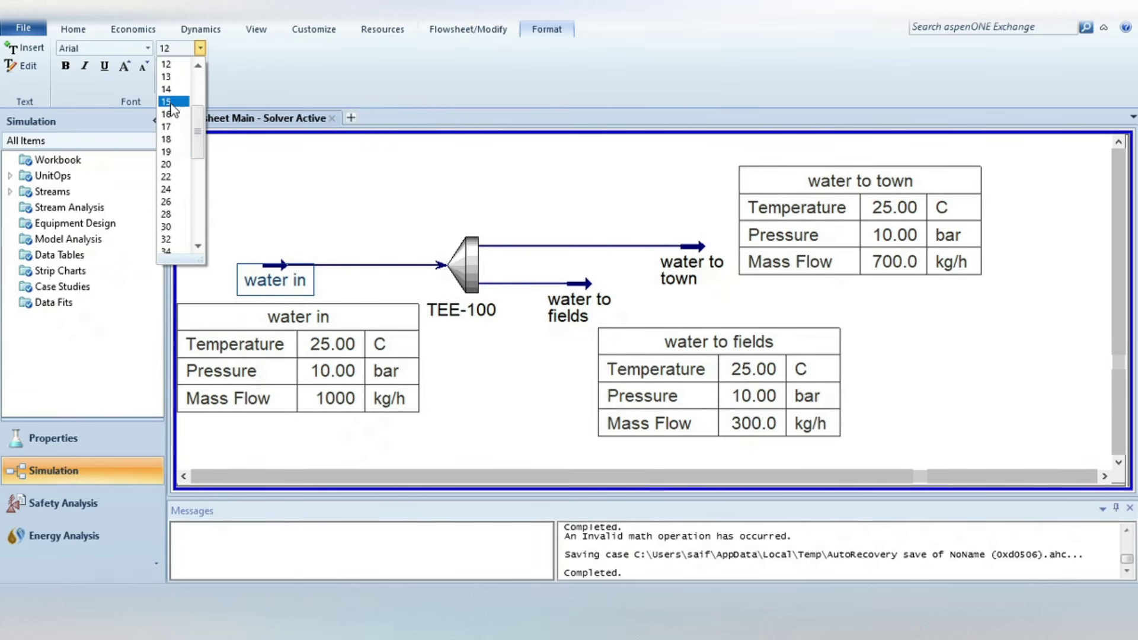
{"action": "left_click", "coordinate": [179, 77]}
{"action": "left_click", "coordinate": [315, 213]}
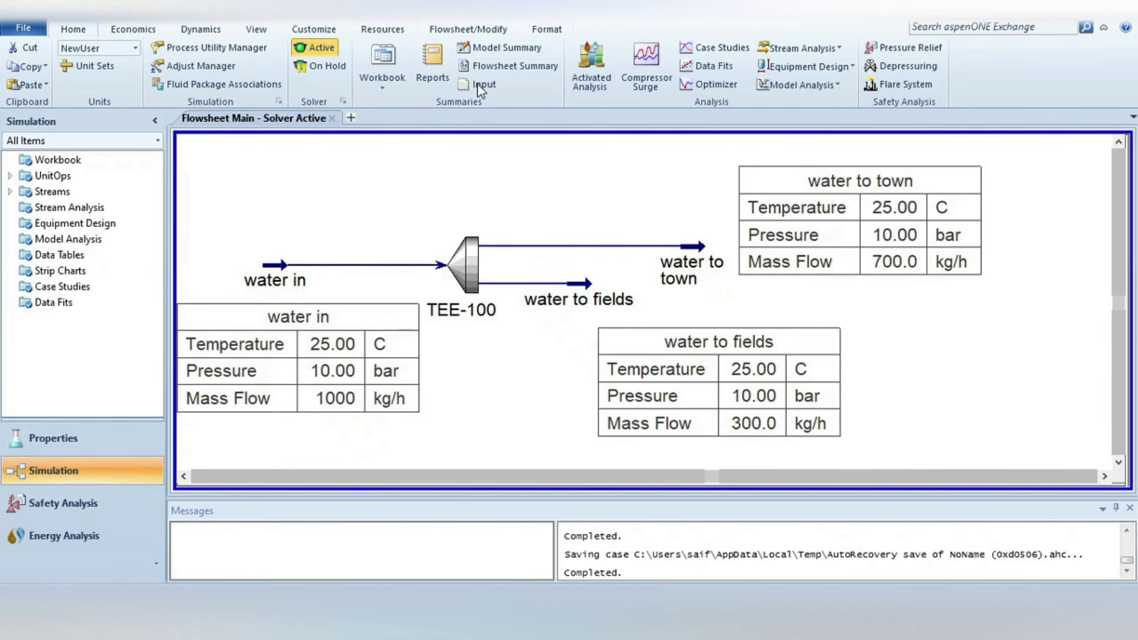
Set the font size of the "water in" property table to 7 and centre the table beneath its stream label
{"action": "left_click", "coordinate": [548, 30]}
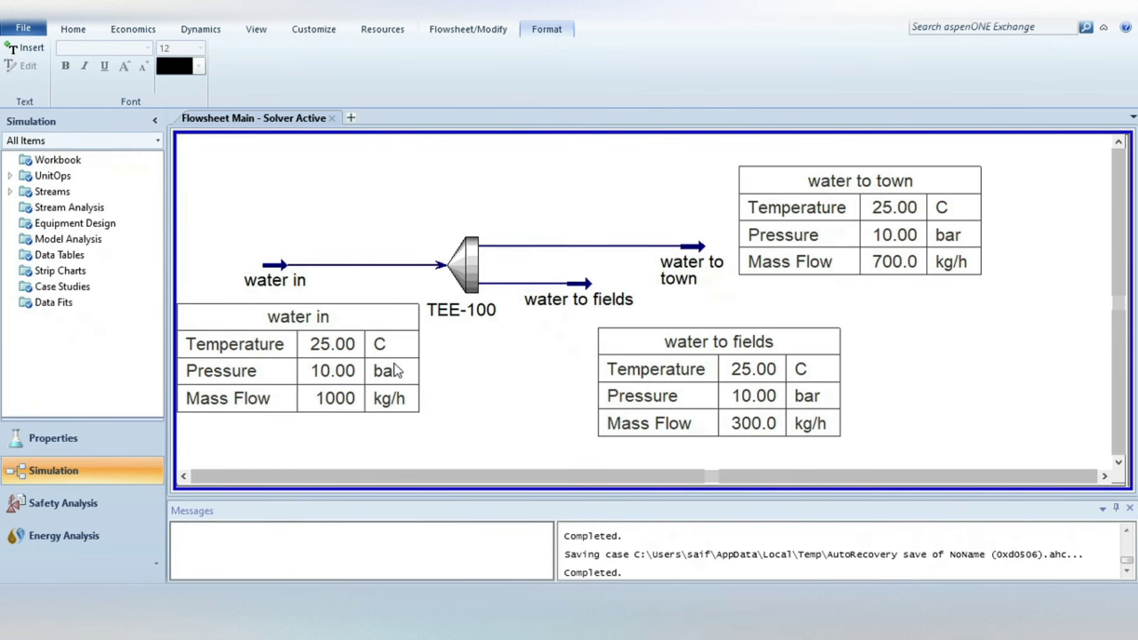
{"action": "left_click", "coordinate": [232, 305]}
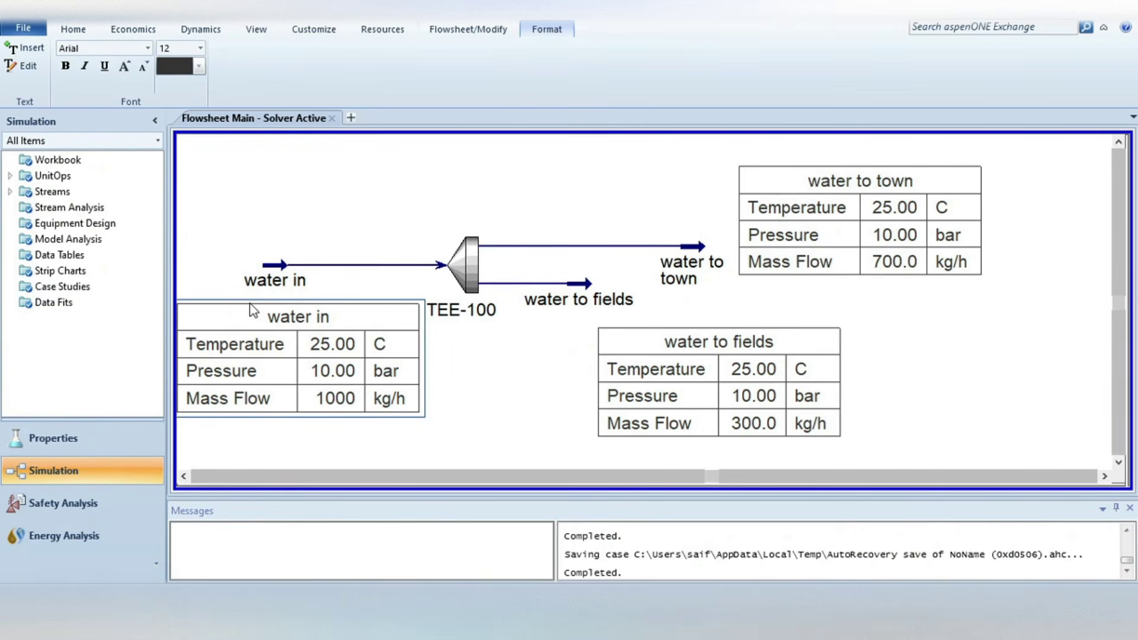
{"action": "left_click", "coordinate": [200, 48]}
{"action": "left_click_drag", "start_coordinate": [198, 134], "coordinate": [198, 110]}
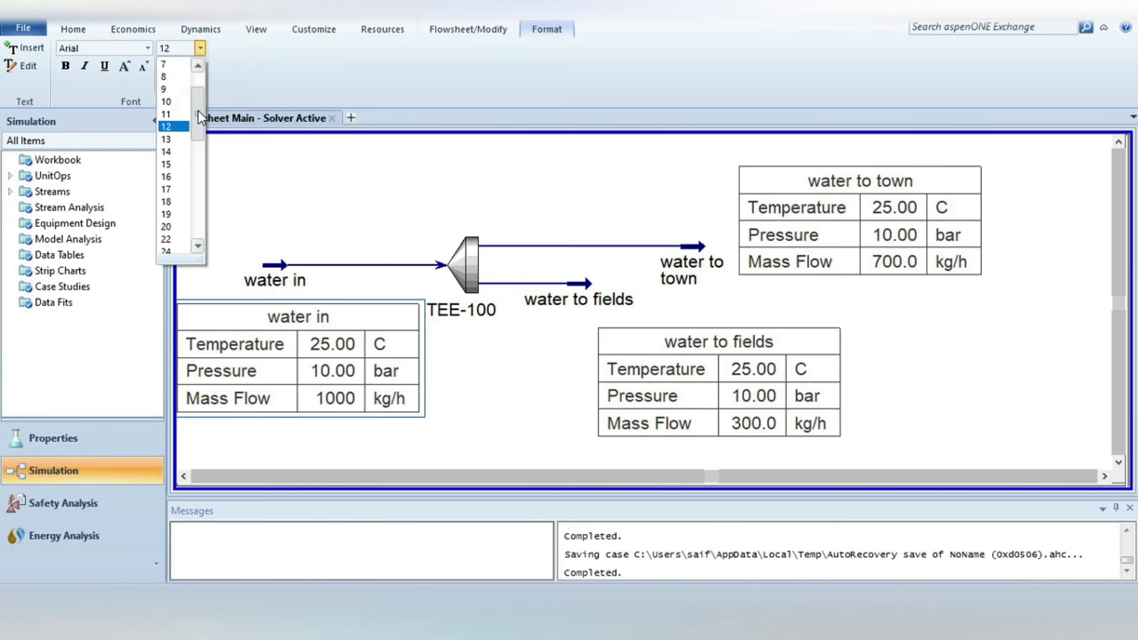
{"action": "left_click", "coordinate": [172, 64]}
{"action": "left_click_drag", "start_coordinate": [226, 308], "coordinate": [254, 296]}
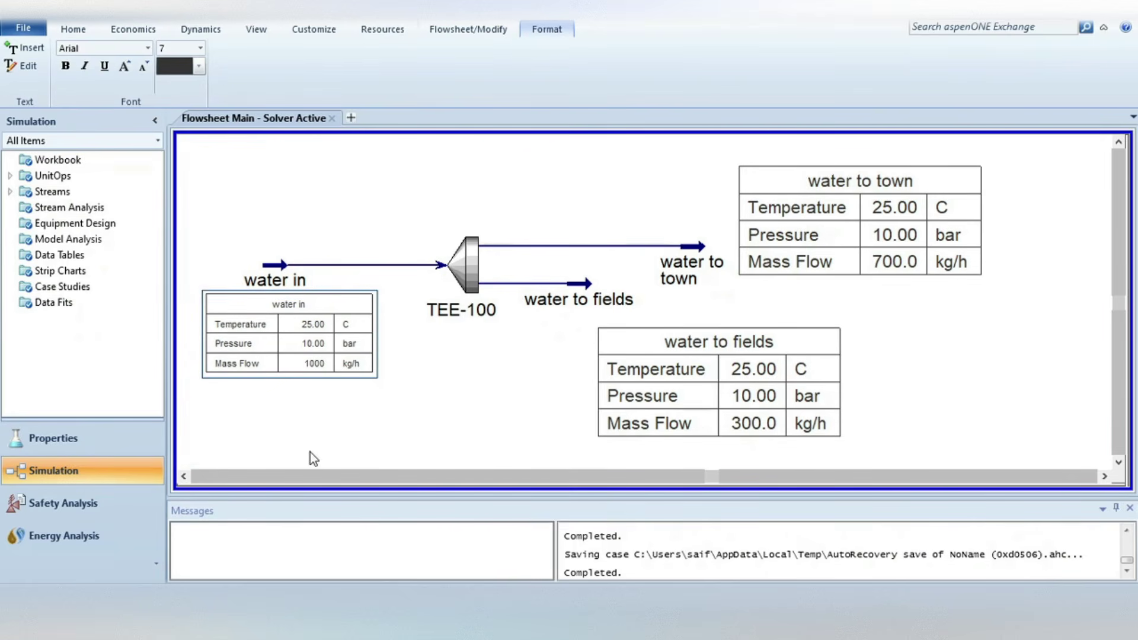
Set the font size of the "water to fields" property table to 7 and move the table closer beneath its stream label
{"action": "left_click", "coordinate": [626, 332]}
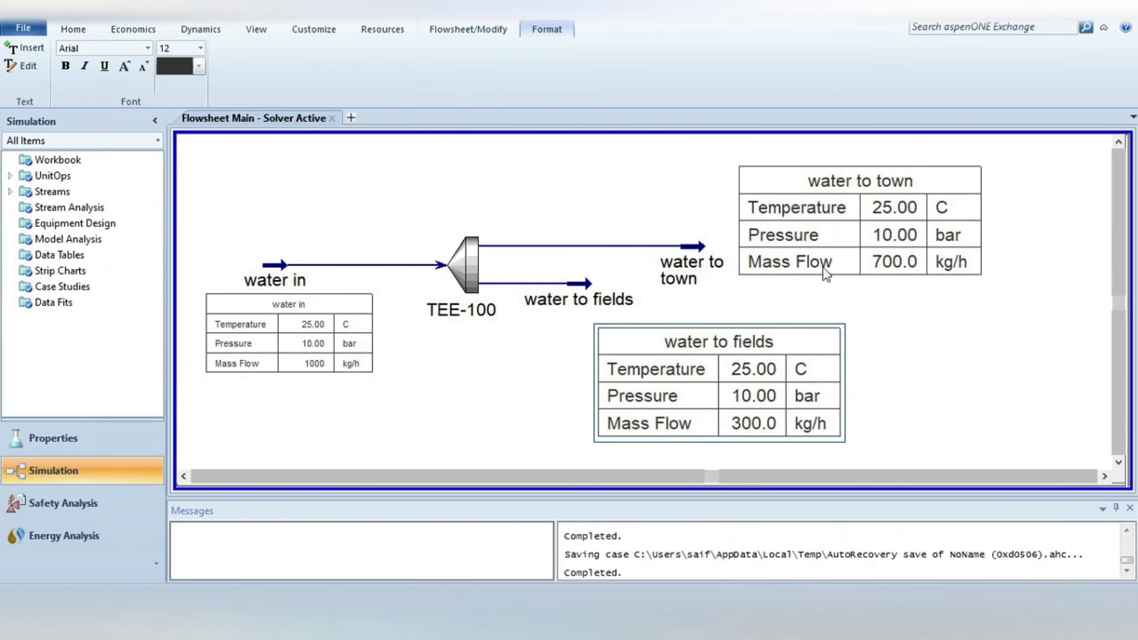
{"action": "left_click", "coordinate": [201, 48]}
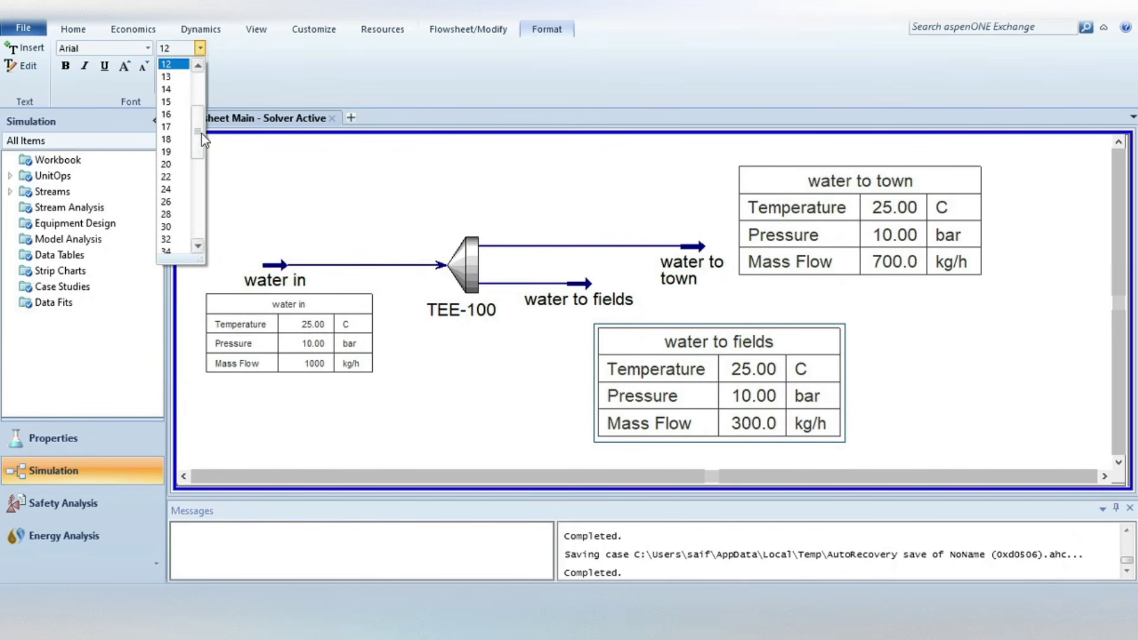
{"action": "scroll", "coordinate": [202, 134], "scroll_direction": "up", "scroll_amount": 3}
{"action": "left_click", "coordinate": [173, 76]}
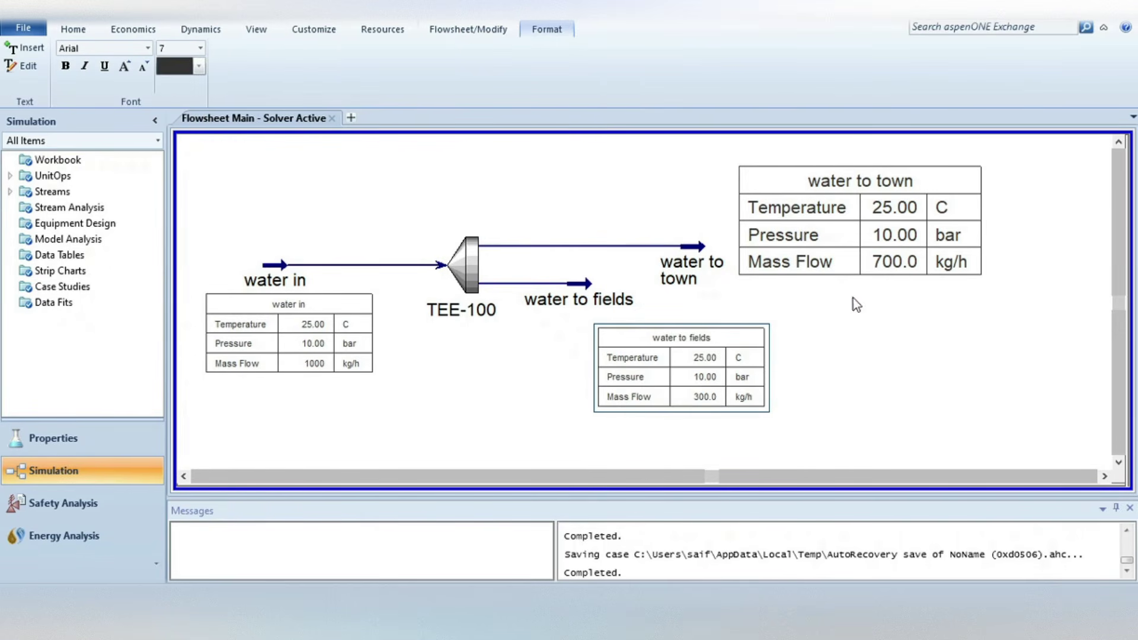
{"action": "left_click", "coordinate": [615, 326]}
{"action": "left_click_drag", "start_coordinate": [611, 332], "coordinate": [573, 329]}
Set the font size of the "water to town" property table to 7 and lower the table so it sits beside its stream
{"action": "left_click", "coordinate": [771, 172]}
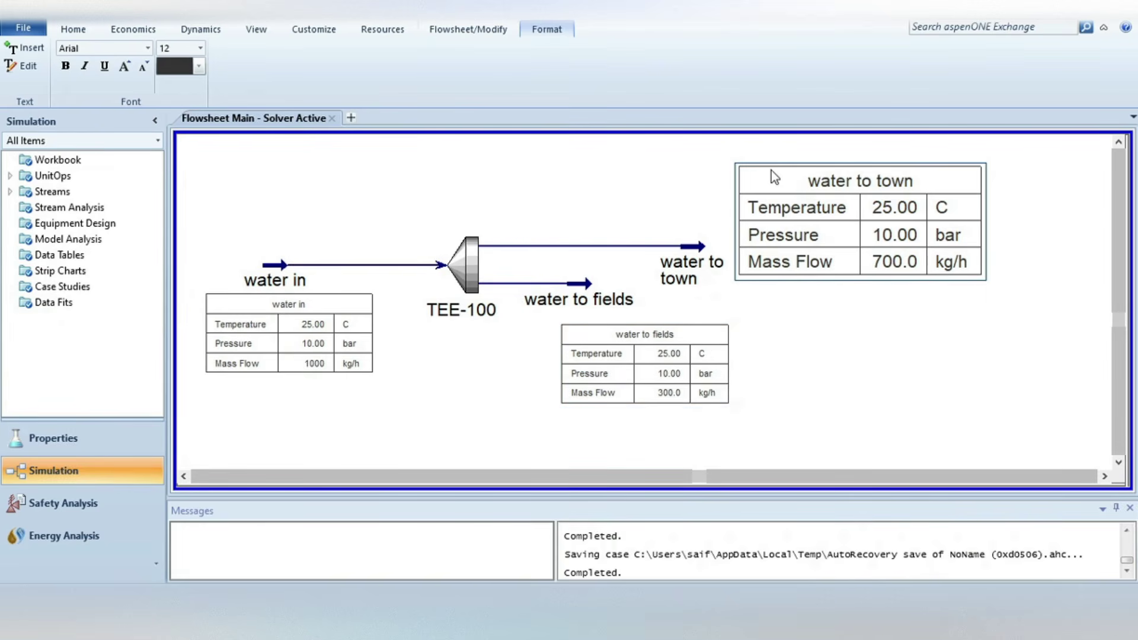
{"action": "left_click", "coordinate": [200, 47]}
{"action": "scroll", "coordinate": [196, 115], "scroll_direction": "down", "scroll_amount": 1}
{"action": "left_click", "coordinate": [199, 65]}
{"action": "left_click", "coordinate": [199, 66]}
{"action": "left_click", "coordinate": [200, 66]}
{"action": "left_click", "coordinate": [199, 66]}
{"action": "left_click", "coordinate": [167, 64]}
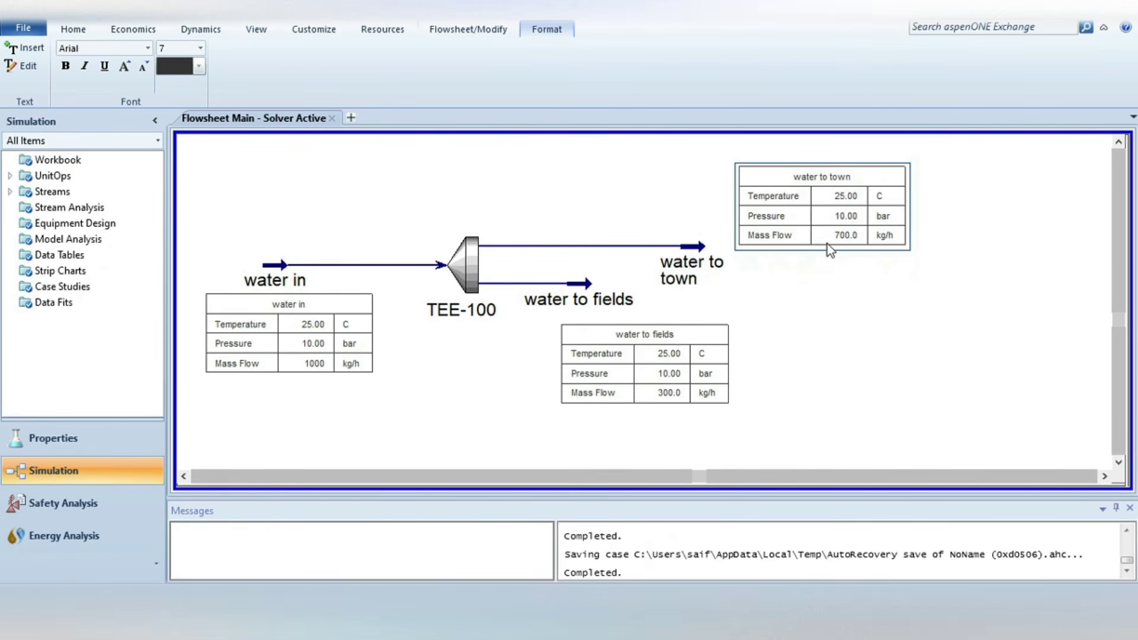
{"action": "left_click_drag", "start_coordinate": [823, 254], "coordinate": [823, 297]}
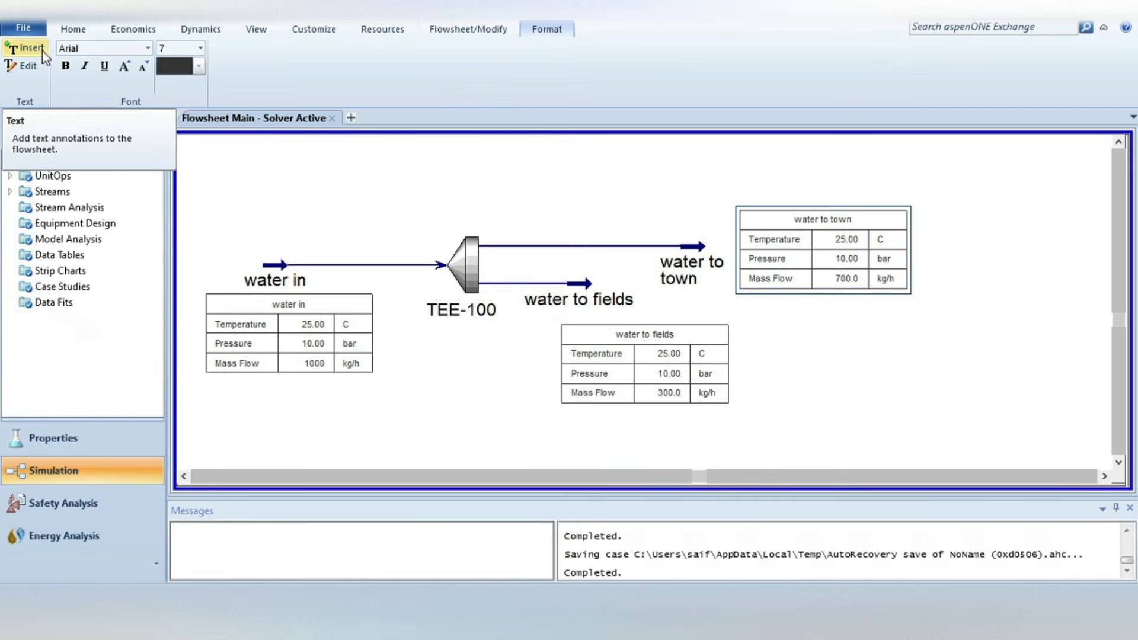
Add the text annotation "First Problem" to the flowsheet and position it above the tee, slightly to its right
{"action": "left_click", "coordinate": [20, 48]}
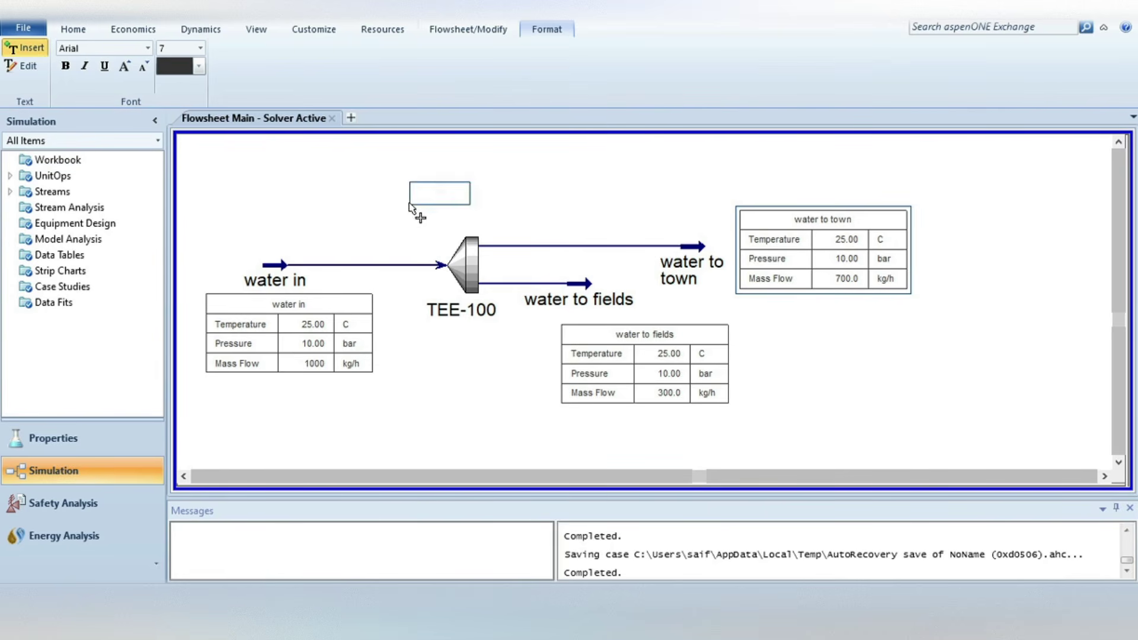
{"action": "left_click", "coordinate": [410, 206]}
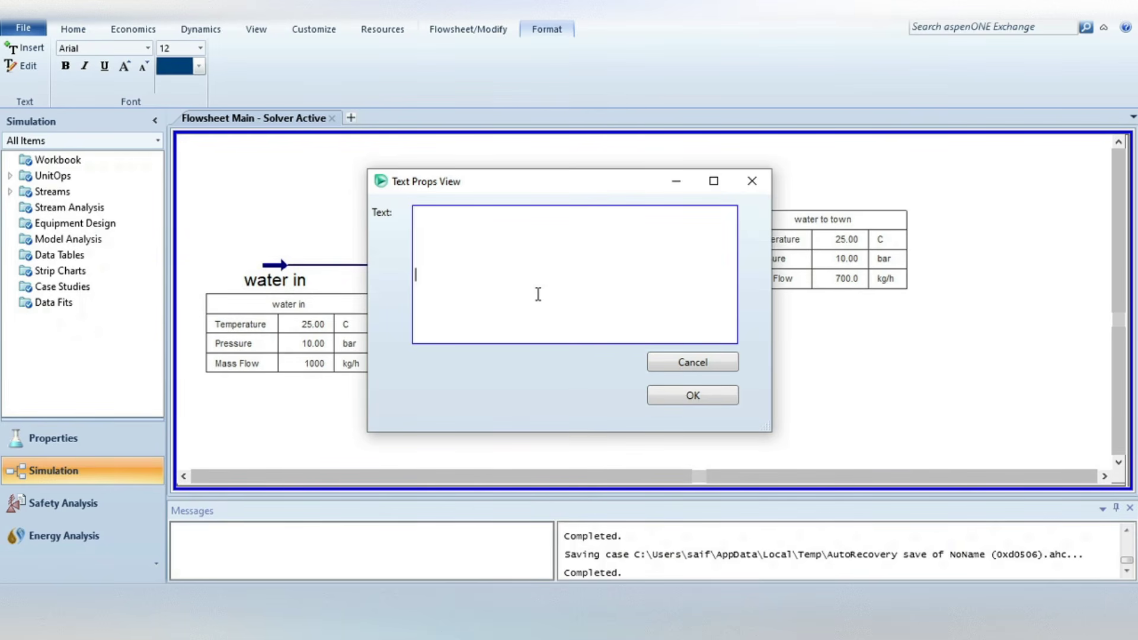
{"action": "type", "text": "F"}
{"action": "type", "text": "irst Problem"}
{"action": "left_click", "coordinate": [708, 400]}
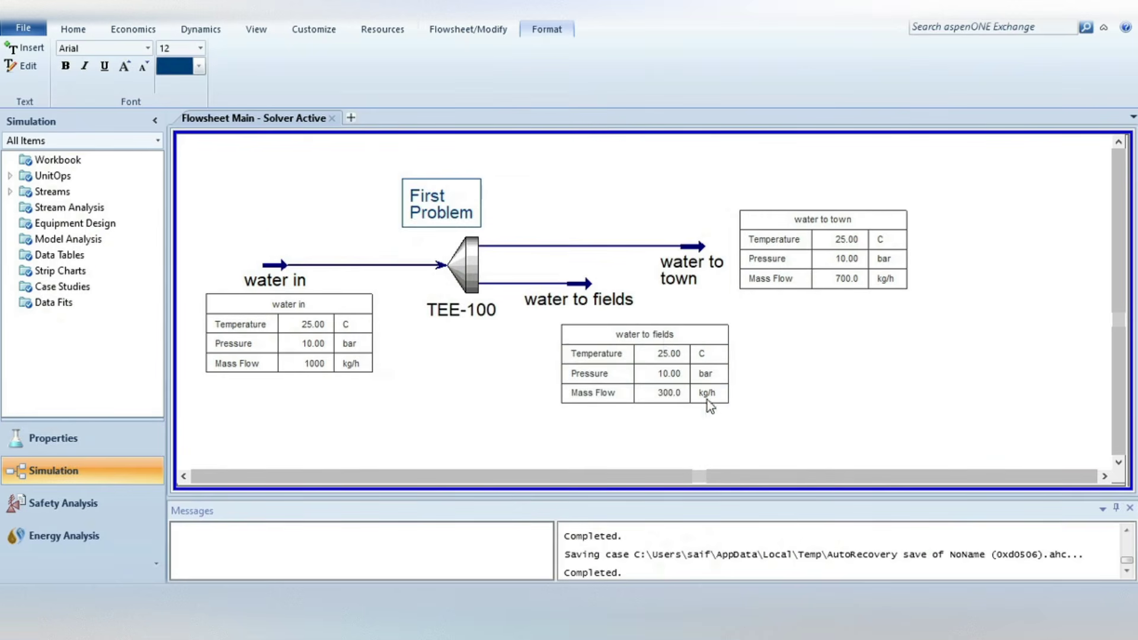
{"action": "left_click", "coordinate": [460, 171]}
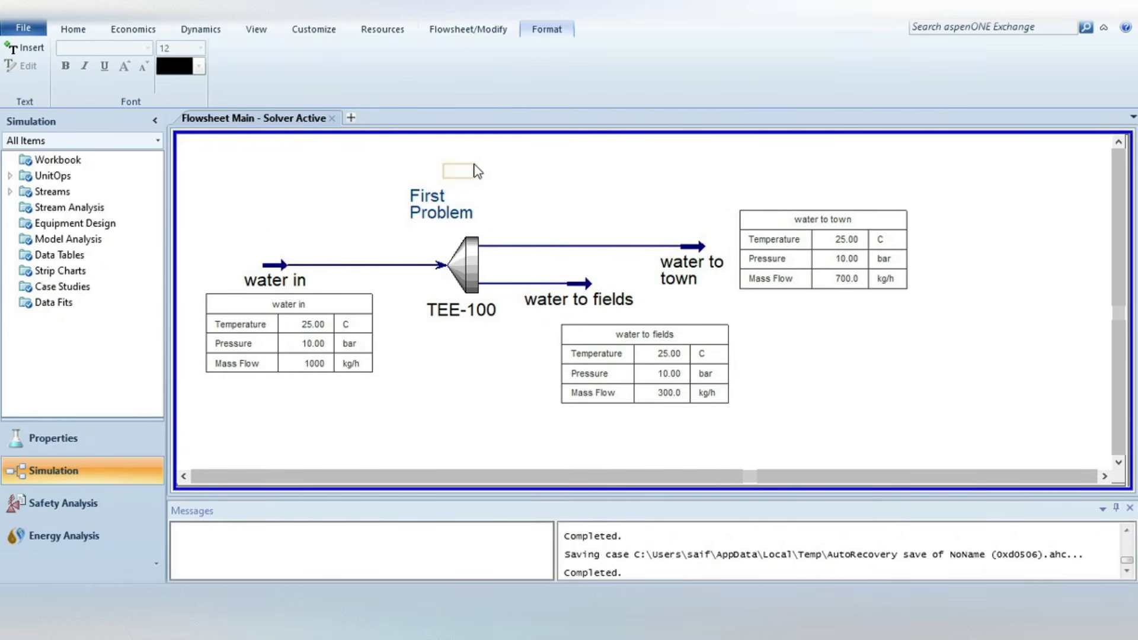
{"action": "left_click", "coordinate": [429, 224]}
{"action": "left_click_drag", "start_coordinate": [454, 180], "coordinate": [507, 164]}
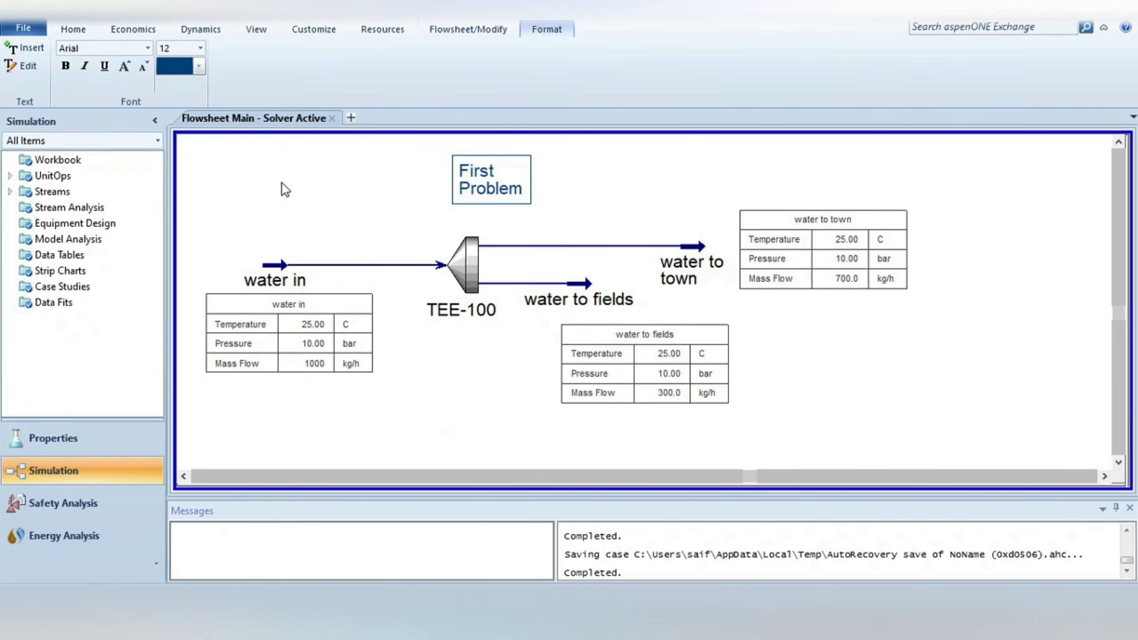
Print the flowsheet PFD to a PDF file named "first probelm" on the Desktop
{"action": "left_click", "coordinate": [73, 29]}
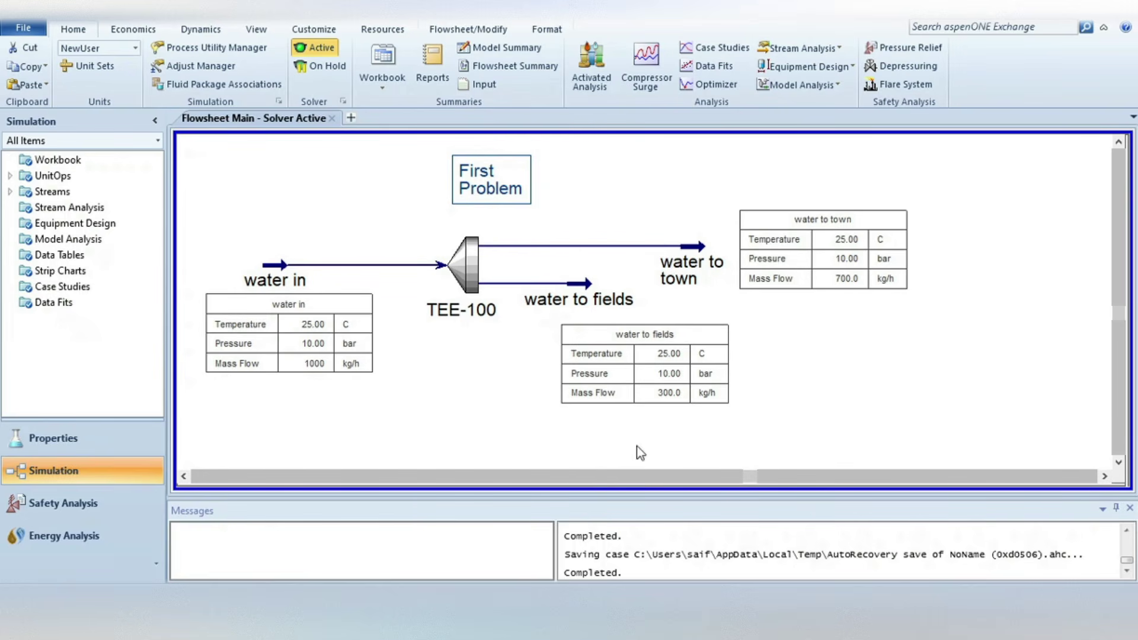
{"action": "right_click", "coordinate": [308, 175]}
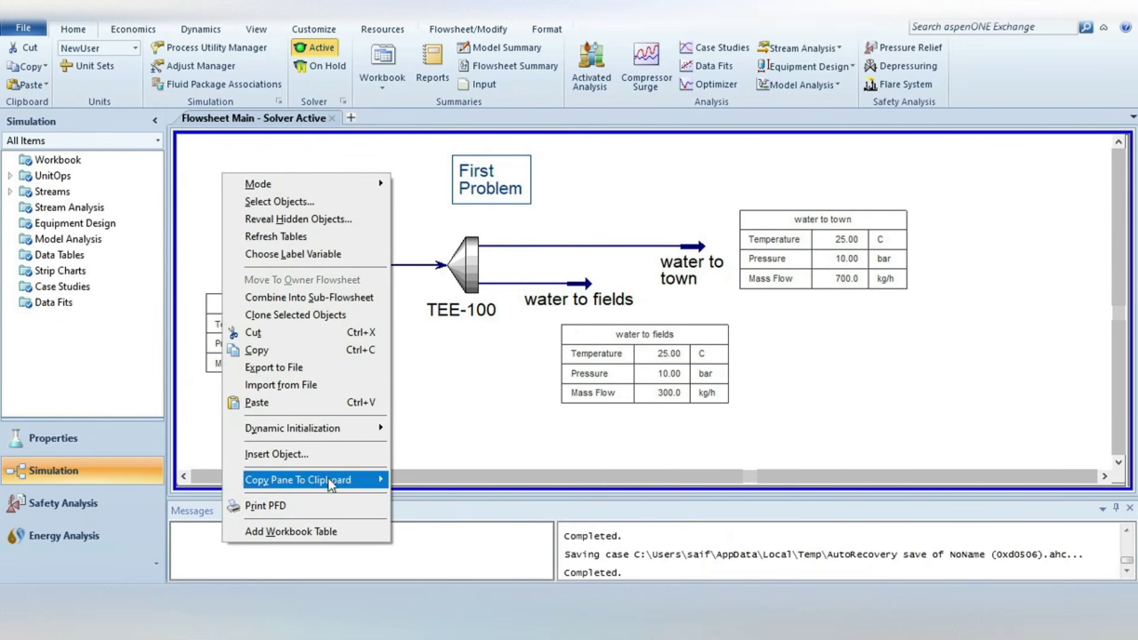
{"action": "left_click", "coordinate": [274, 507]}
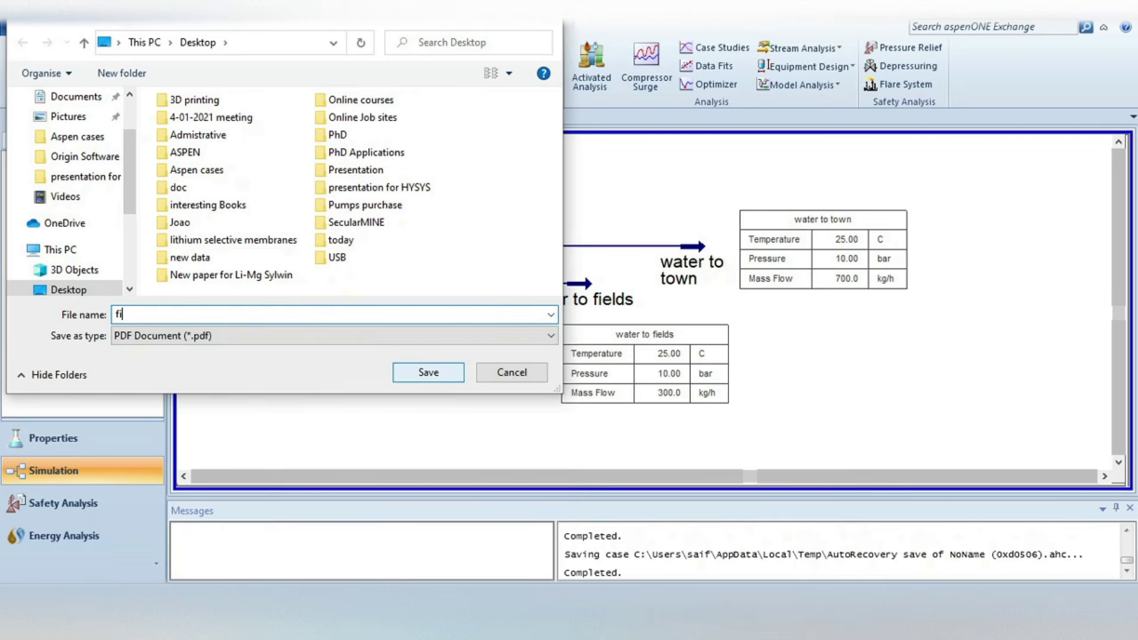
{"action": "type", "text": "first probelm"}
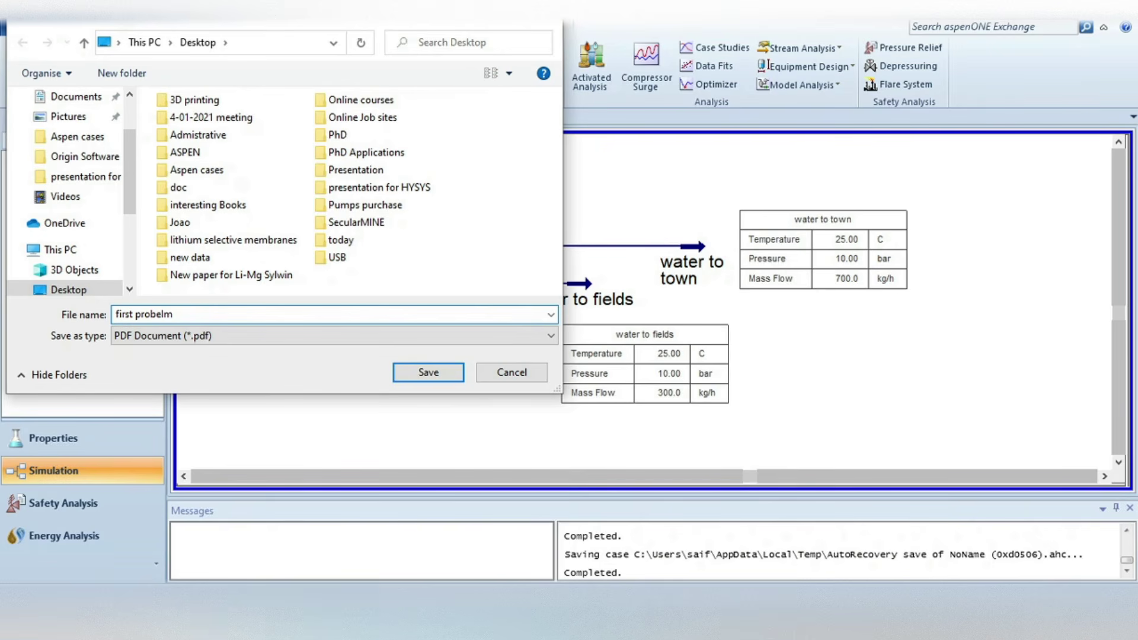
{"action": "left_click", "coordinate": [419, 377]}
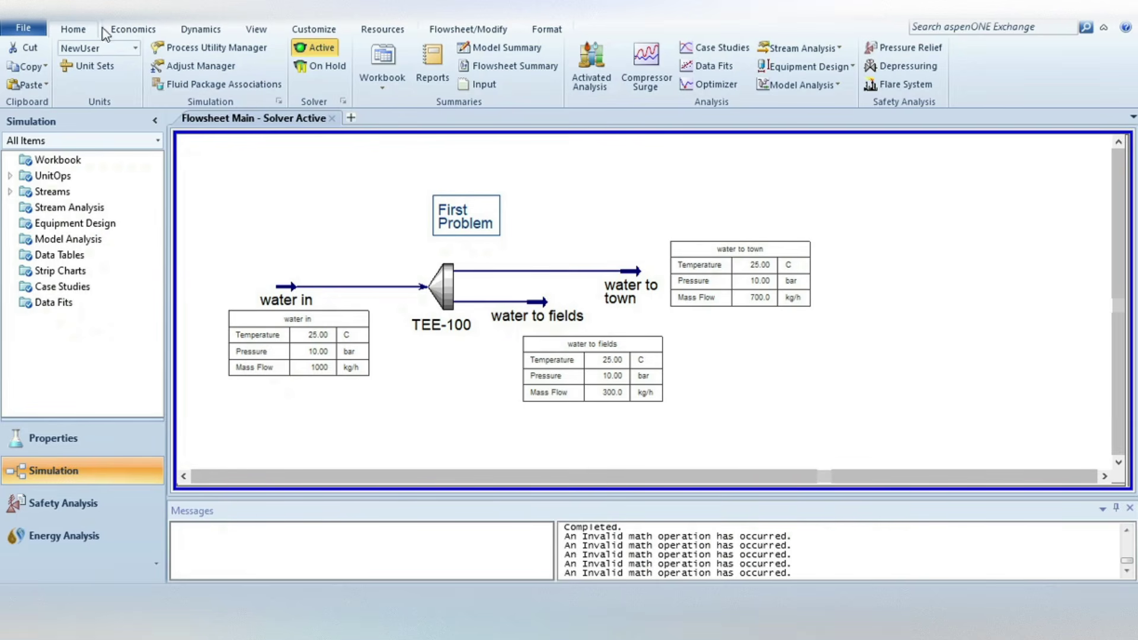
Print Report1 from the Report Manager to a PDF file named "first" on the Desktop and close the Report Manager
{"action": "left_click", "coordinate": [432, 57]}
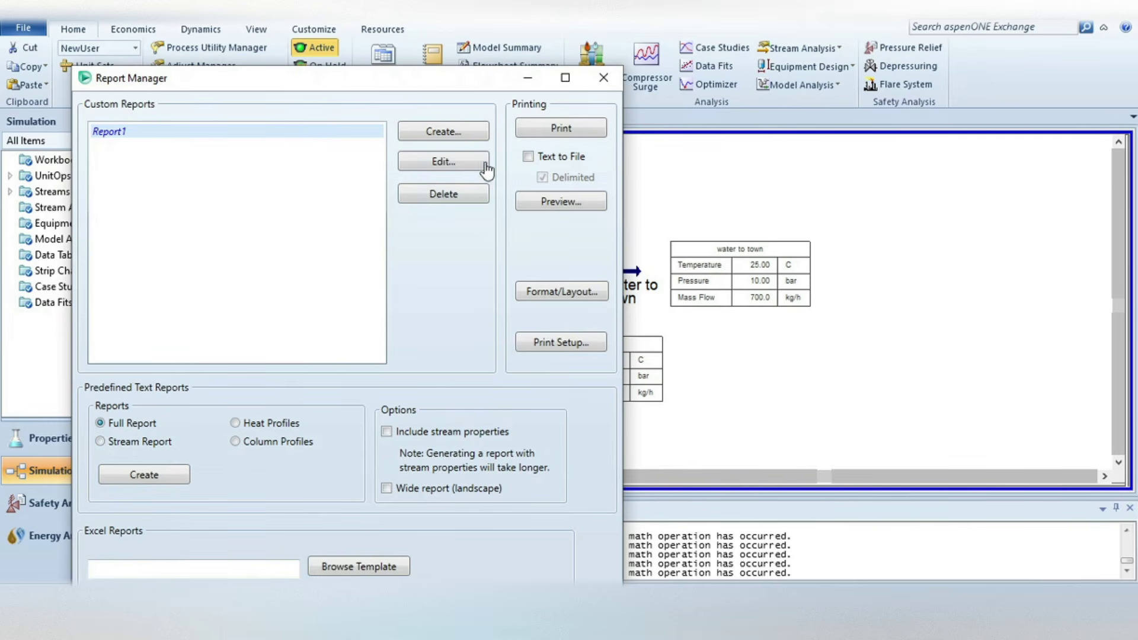
{"action": "left_click", "coordinate": [551, 130]}
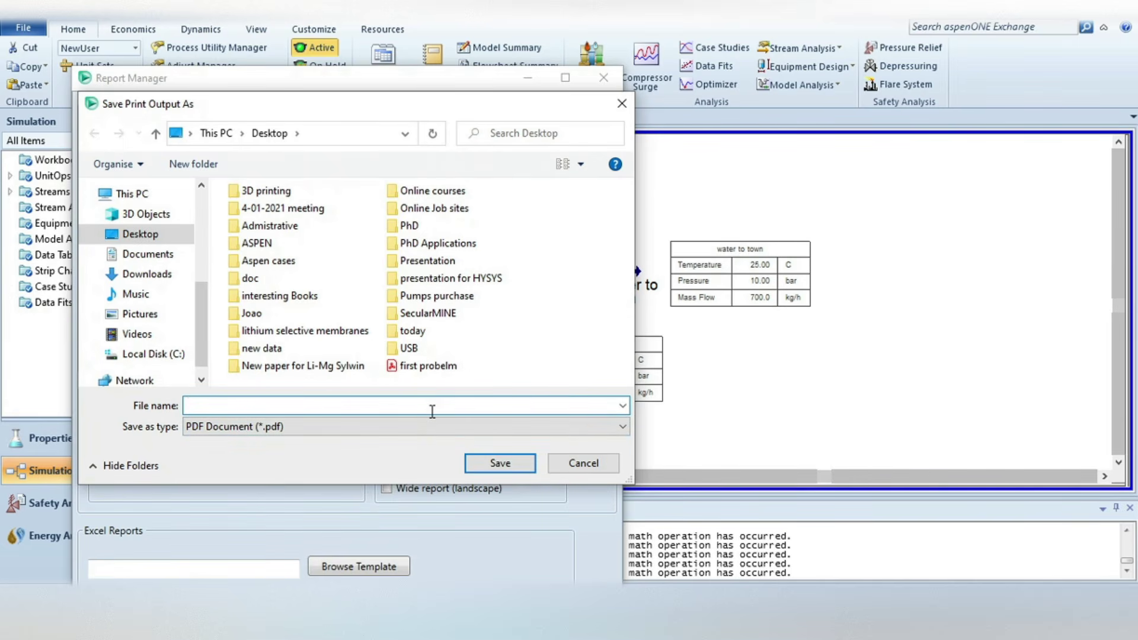
{"action": "type", "text": "first"}
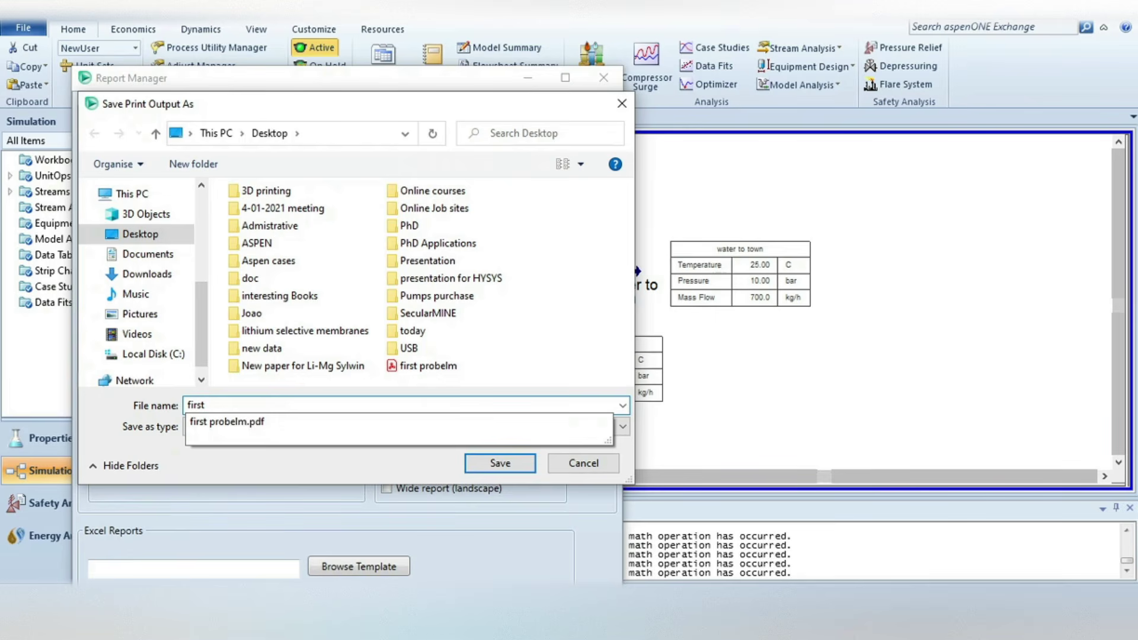
{"action": "left_click", "coordinate": [468, 465]}
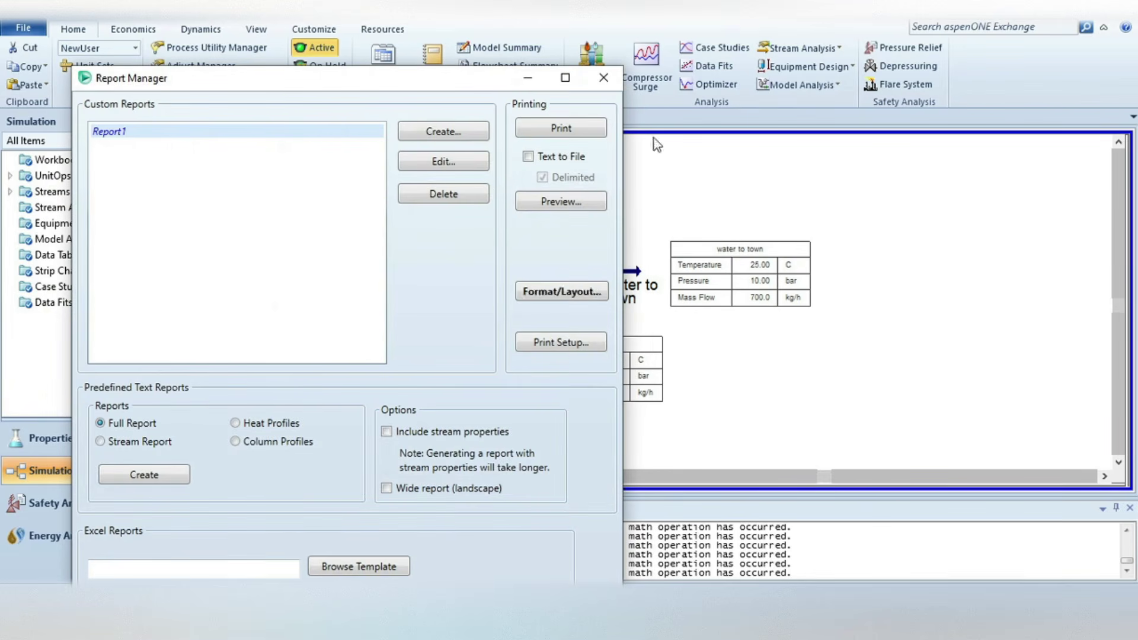
{"action": "left_click", "coordinate": [603, 77]}
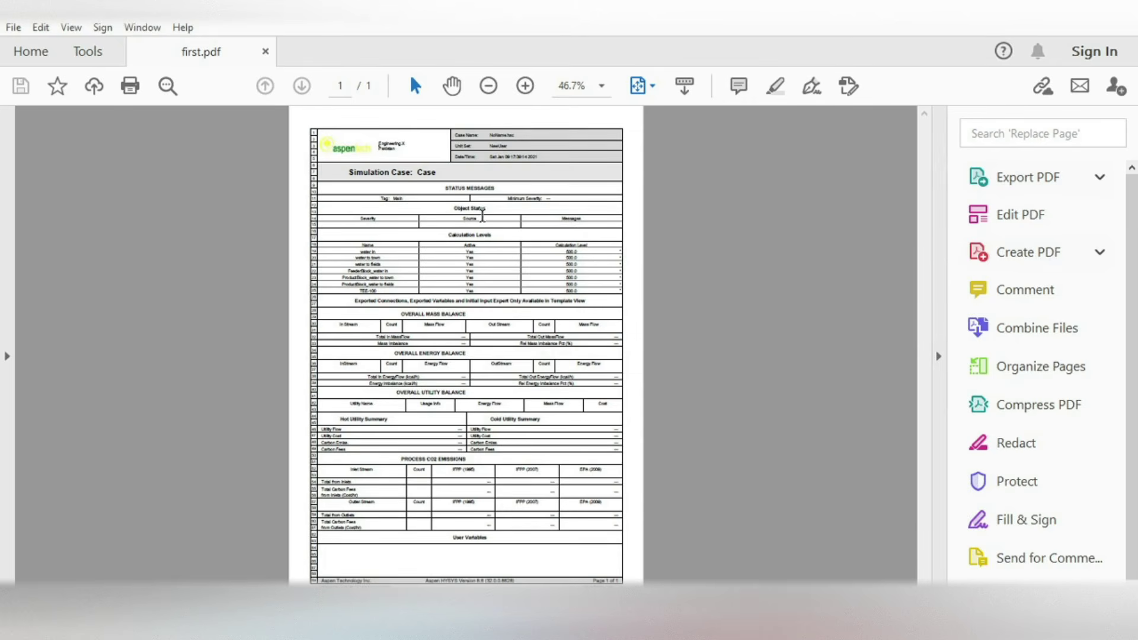
Review the exported report first.pdf from its header and calculation levels through the balance, utility and CO2 emission sections, and close it
{"action": "left_click", "coordinate": [524, 86]}
{"action": "left_click", "coordinate": [524, 86]}
{"action": "left_click", "coordinate": [524, 86]}
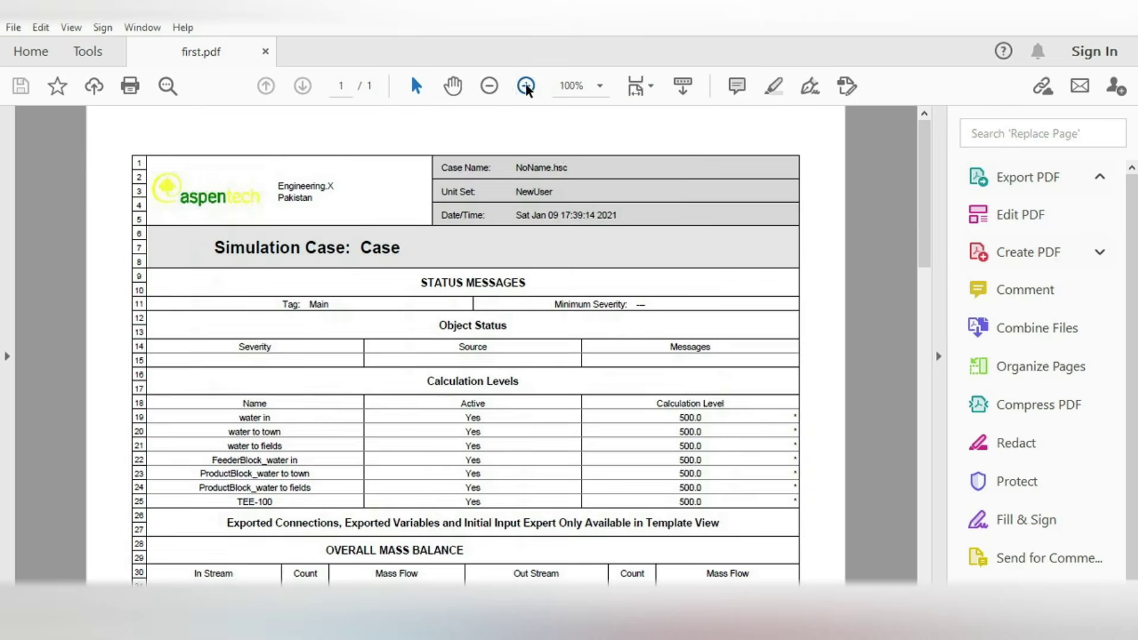
{"action": "scroll", "coordinate": [135, 298], "scroll_direction": "up", "scroll_amount": 1}
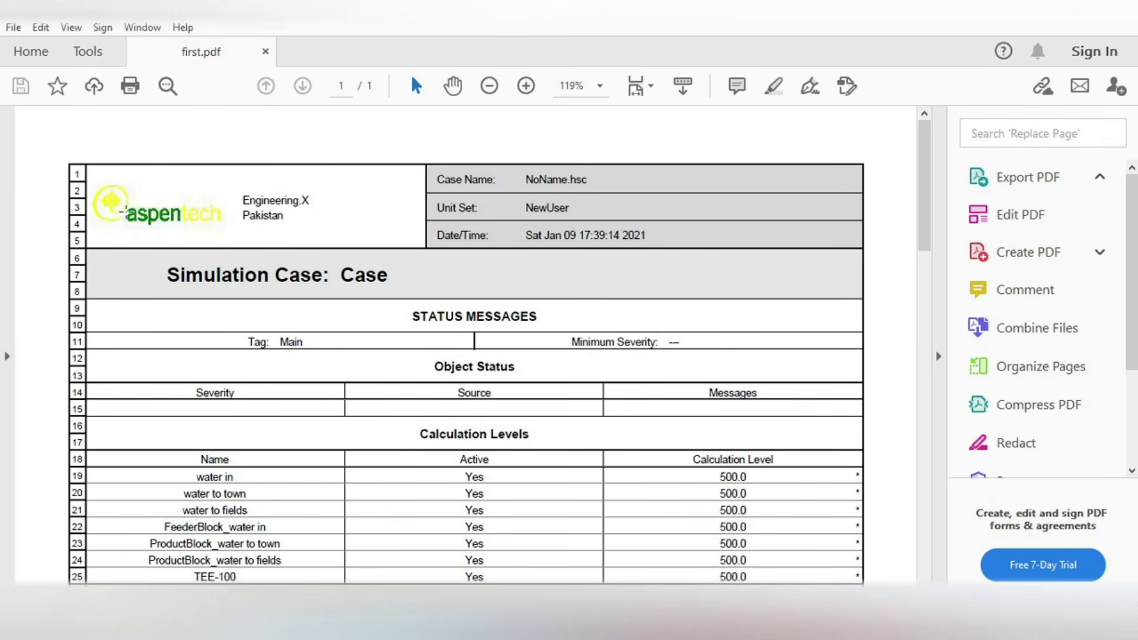
{"action": "scroll", "coordinate": [588, 438], "scroll_direction": "down", "scroll_amount": 1}
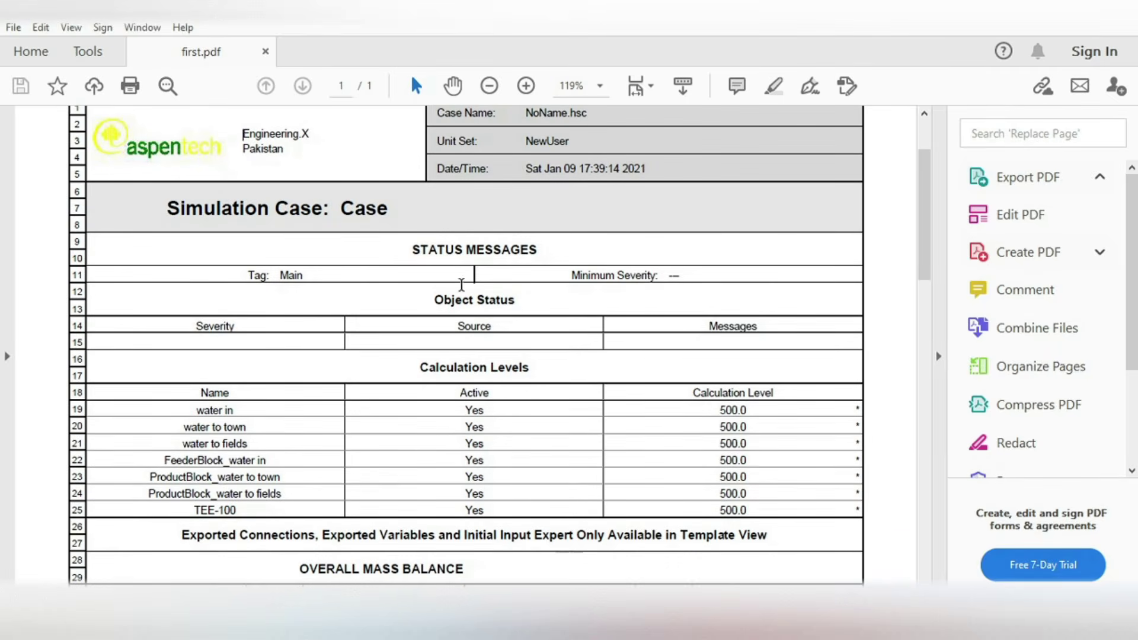
{"action": "scroll", "coordinate": [560, 371], "scroll_direction": "down", "scroll_amount": 1}
{"action": "scroll", "coordinate": [510, 371], "scroll_direction": "down", "scroll_amount": 3}
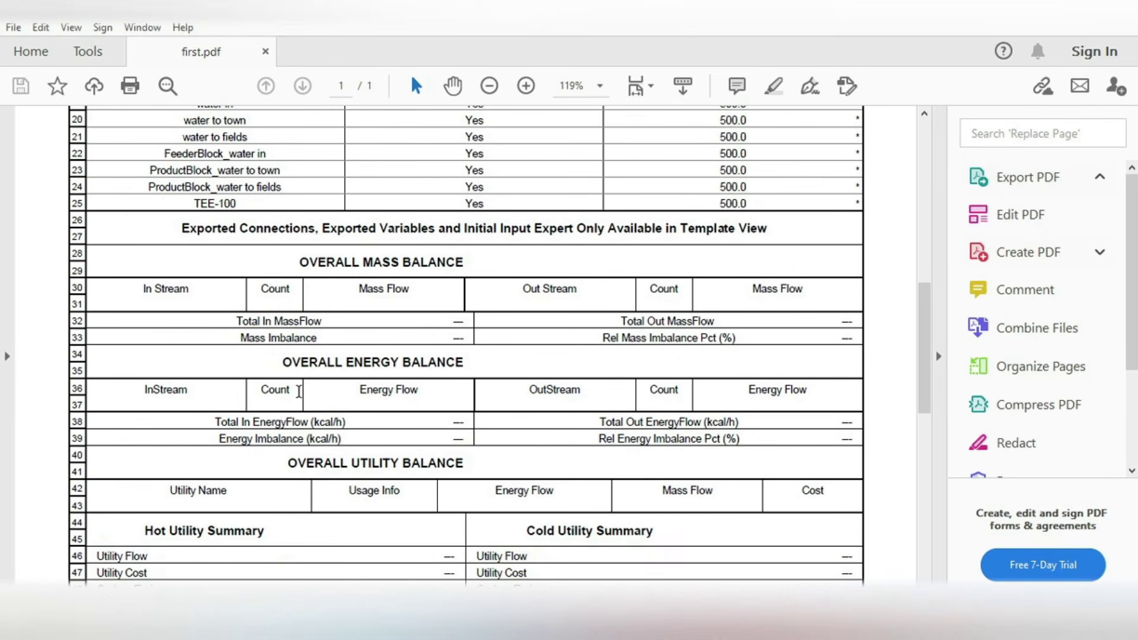
{"action": "scroll", "coordinate": [363, 385], "scroll_direction": "down", "scroll_amount": 1}
{"action": "scroll", "coordinate": [388, 394], "scroll_direction": "down", "scroll_amount": 2}
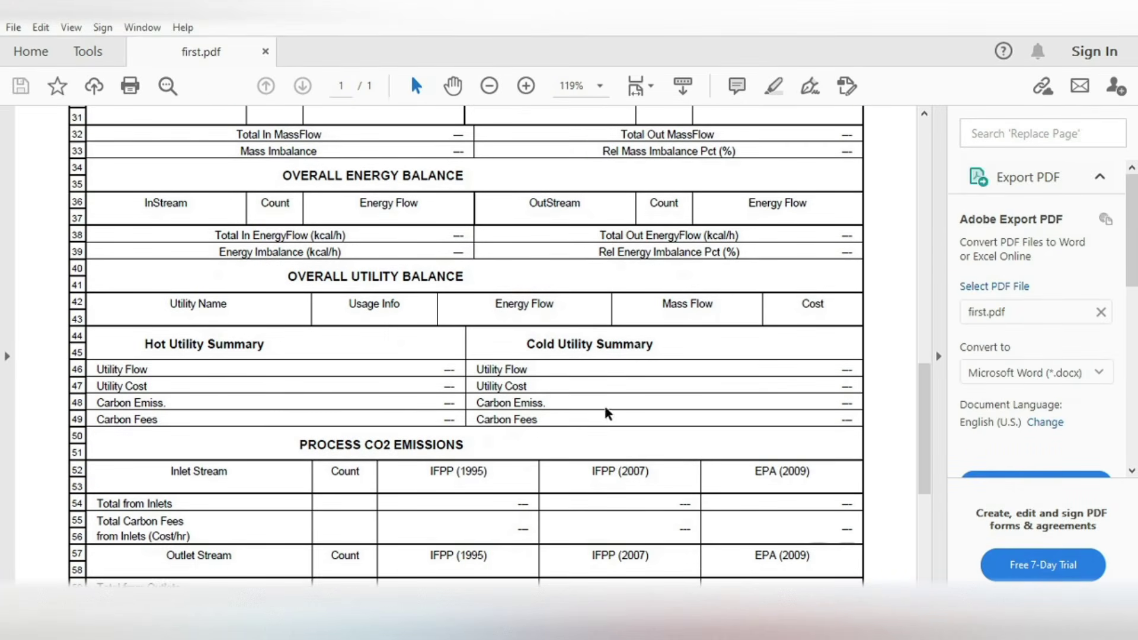
{"action": "scroll", "coordinate": [447, 372], "scroll_direction": "down", "scroll_amount": 1}
{"action": "left_click_drag", "start_coordinate": [924, 468], "coordinate": [935, 133]}
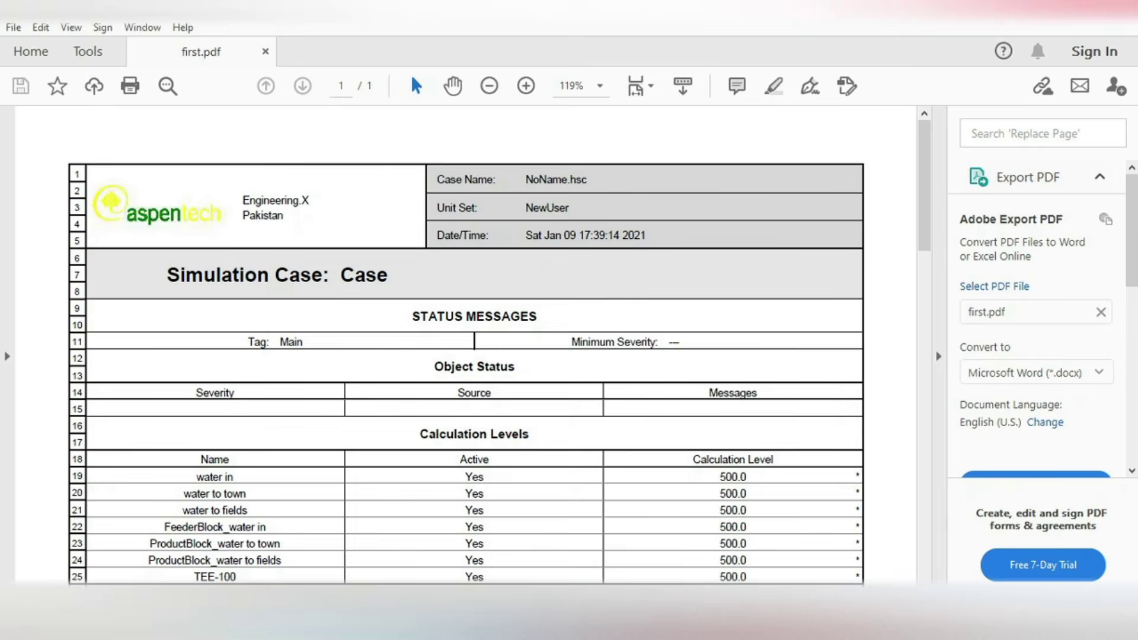
{"action": "left_click", "coordinate": [1129, 24]}
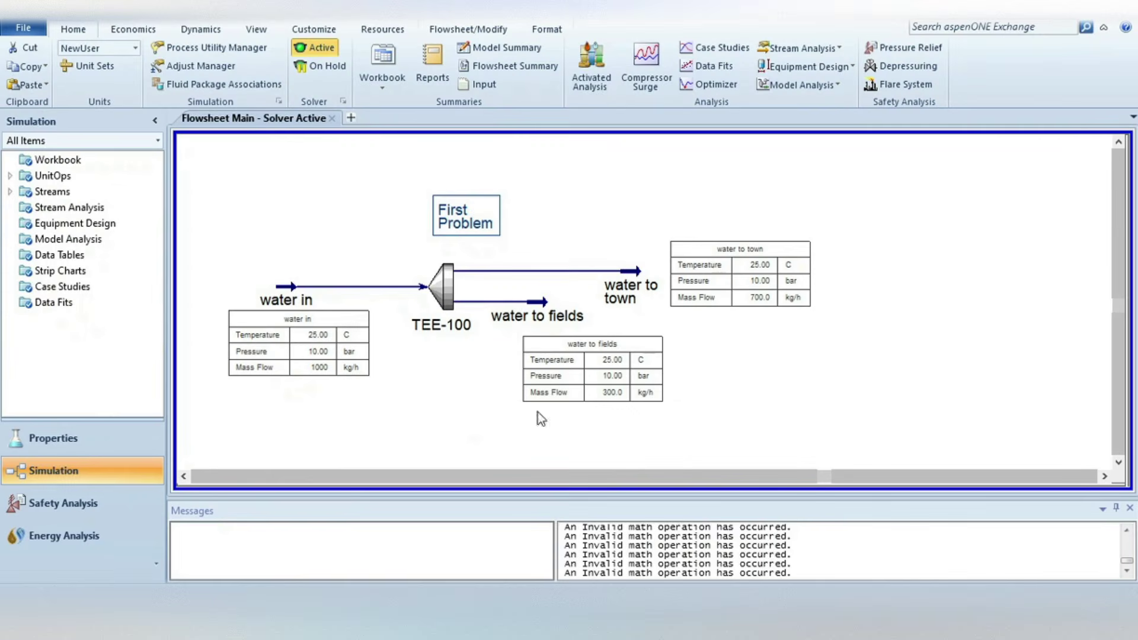